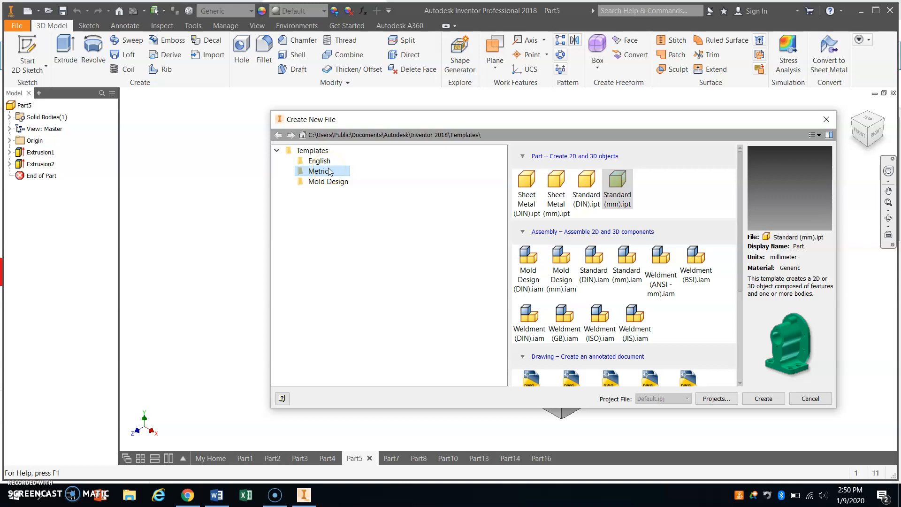
# Step: Create a new part from the metric Standard (mm).ipt template and start a 2D sketch on the horizontal XZ plane
pyautogui.click(617, 188)
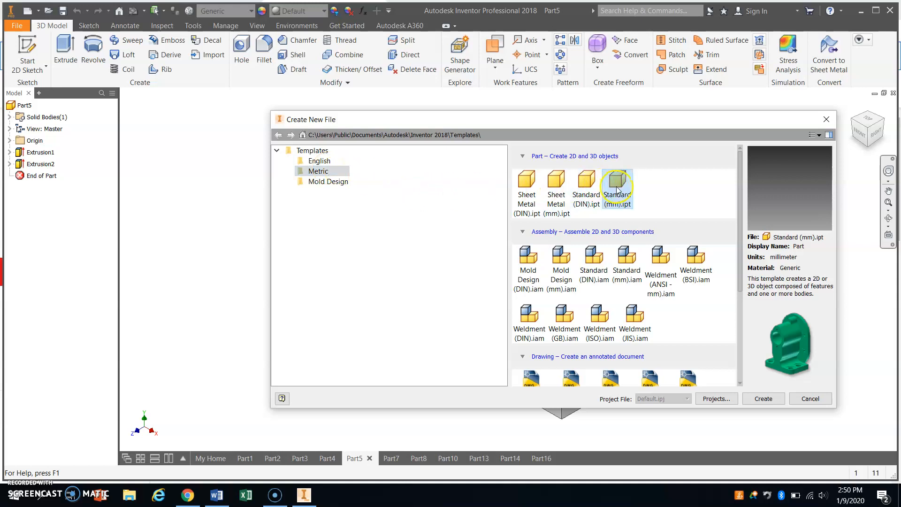
pyautogui.click(763, 399)
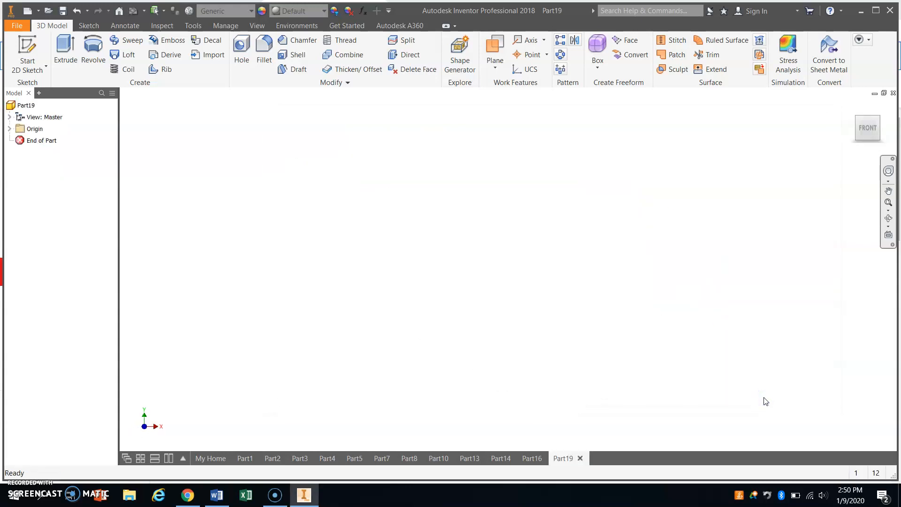
pyautogui.click(27, 55)
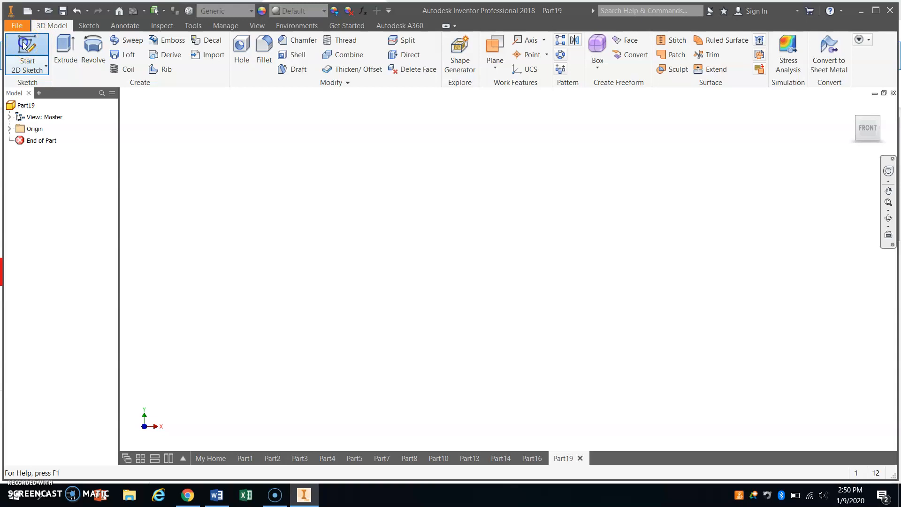
pyautogui.click(516, 294)
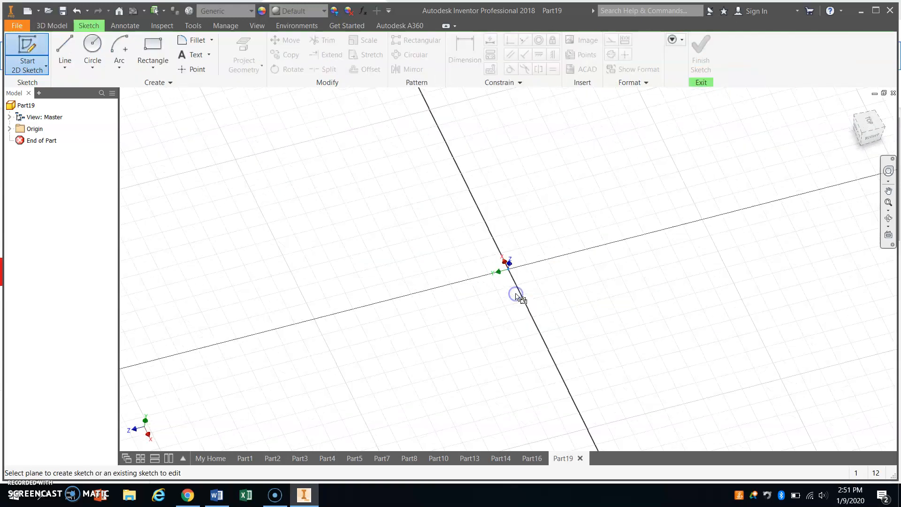
# Step: Sketch a 53 mm by 26 mm rectangle with one corner at the origin and finish the sketch
pyautogui.click(151, 46)
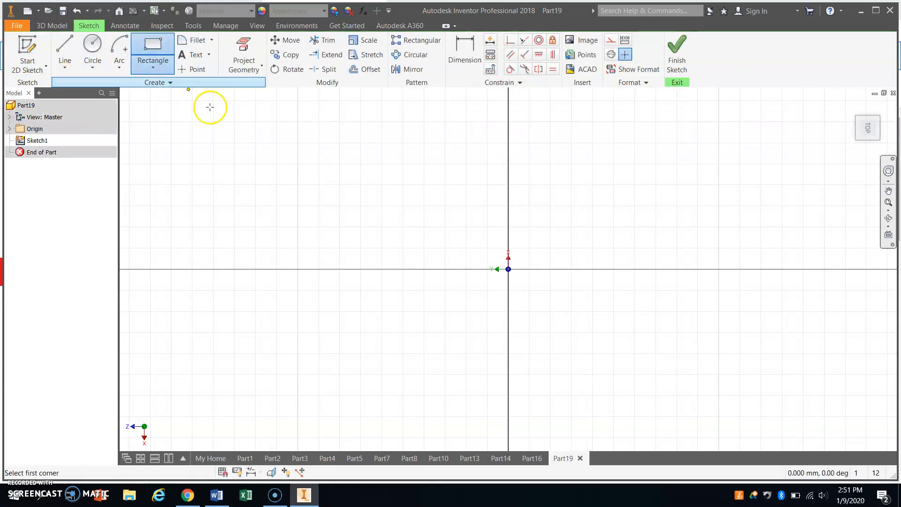
pyautogui.click(509, 269)
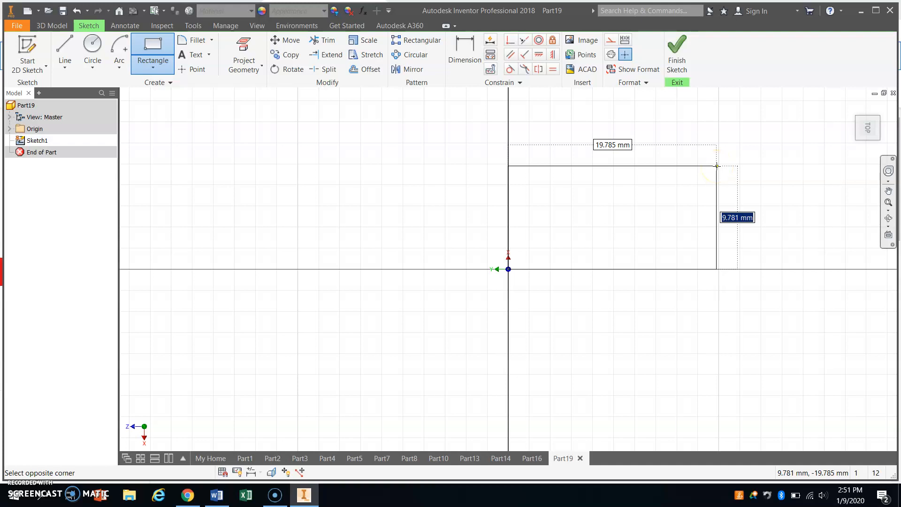
pyautogui.write('53')
pyautogui.press('Tab')
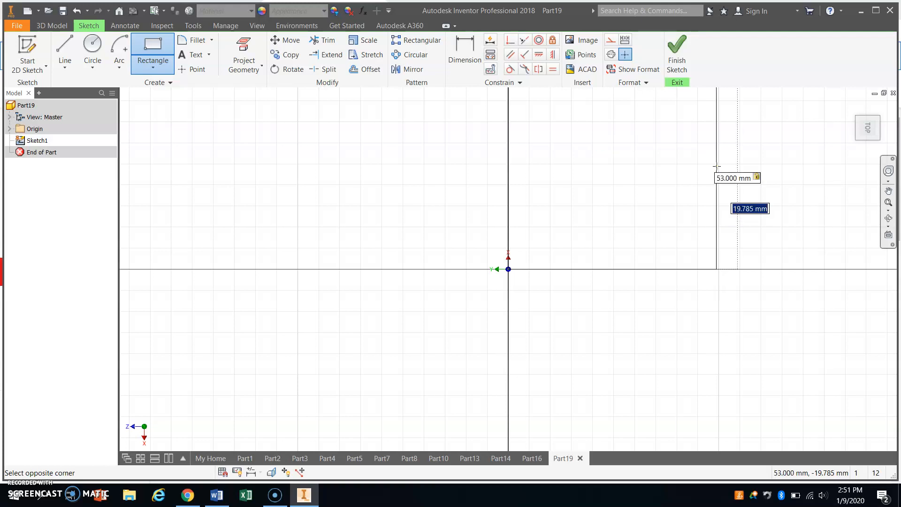
pyautogui.write('26')
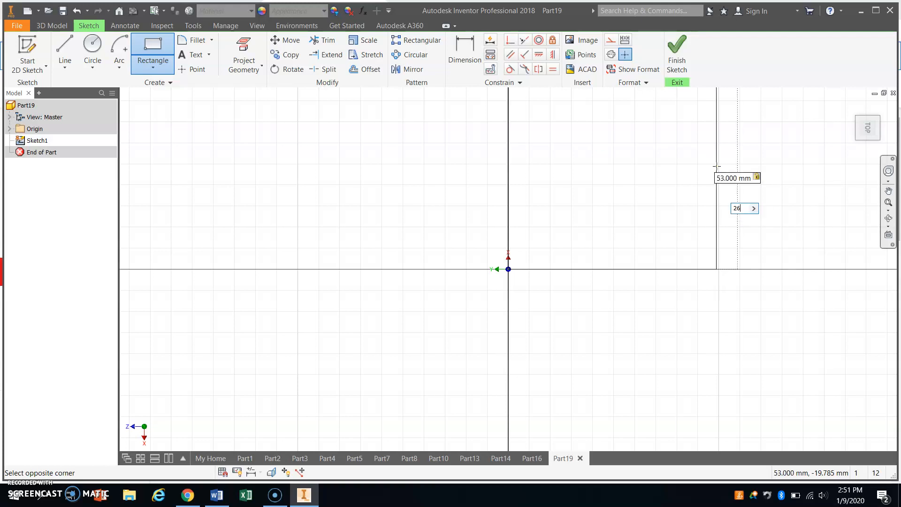
pyautogui.press('Return')
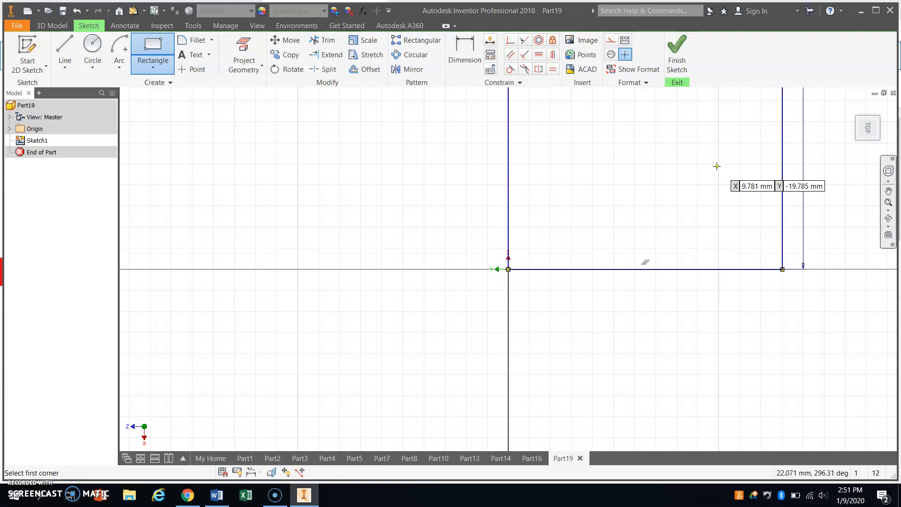
pyautogui.click(679, 49)
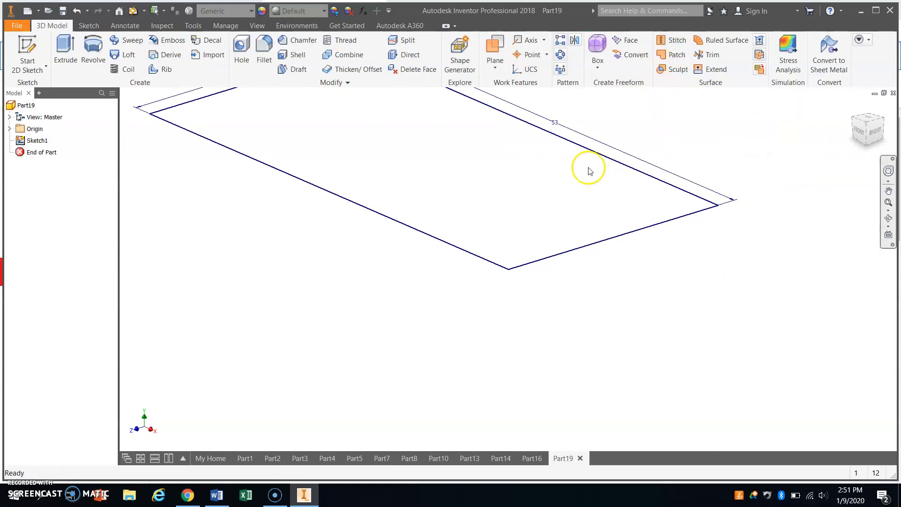
# Step: Extrude the rectangle upward by 26 mm into a solid block
pyautogui.scroll(-2, 570, 170)
pyautogui.scroll(4, 570, 171)
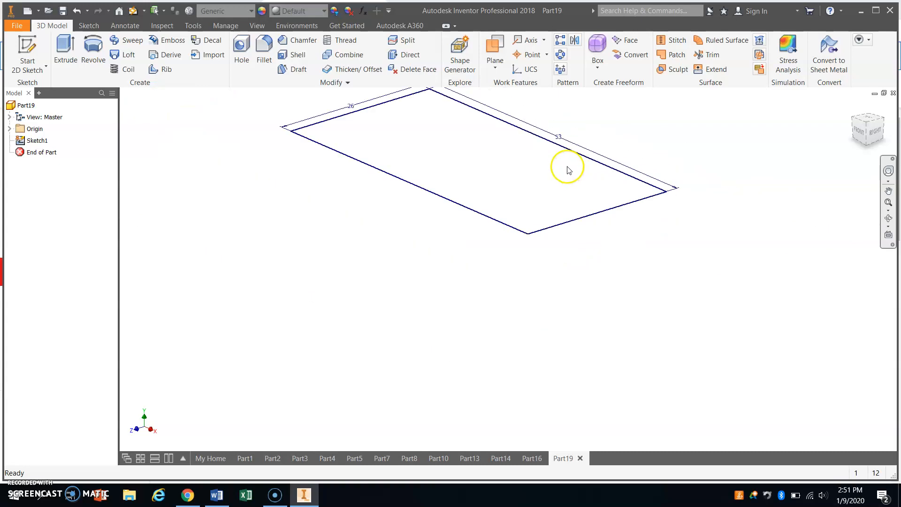
pyautogui.moveTo(527, 177); pyautogui.dragTo(526, 311, button='middle')
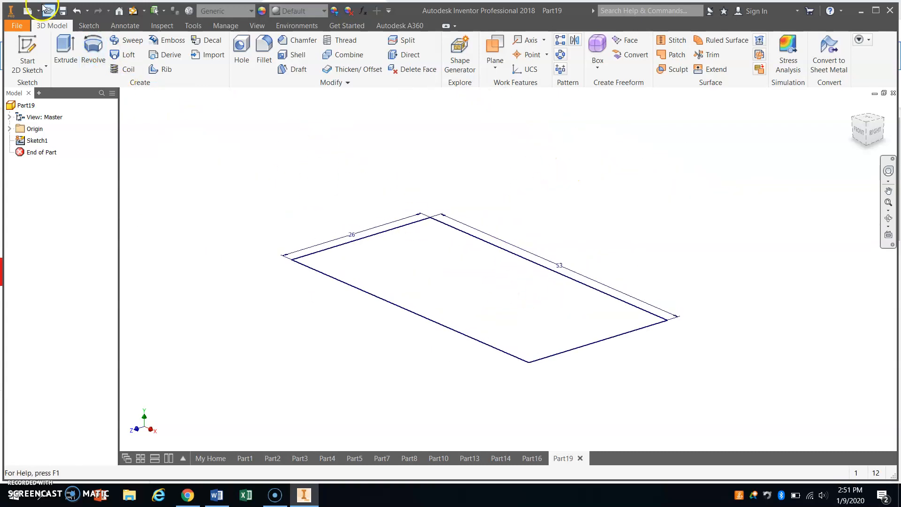
pyautogui.click(64, 47)
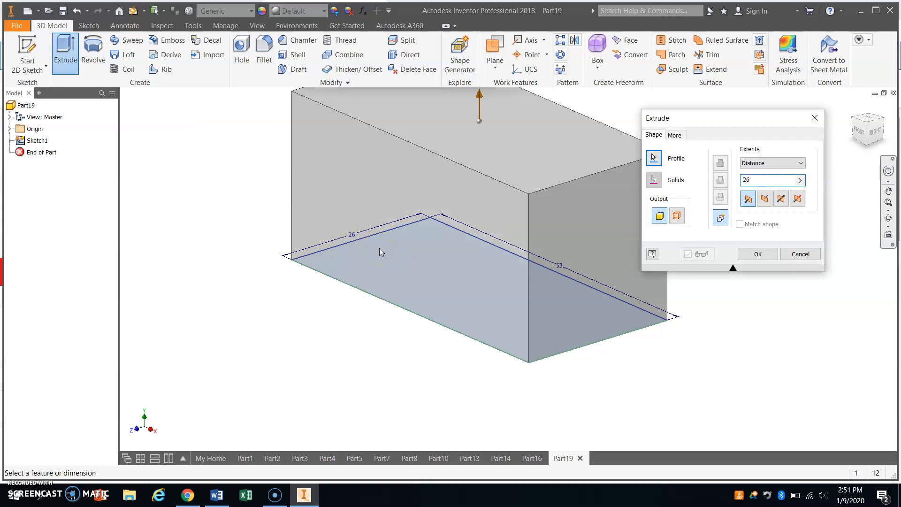
pyautogui.press('Return')
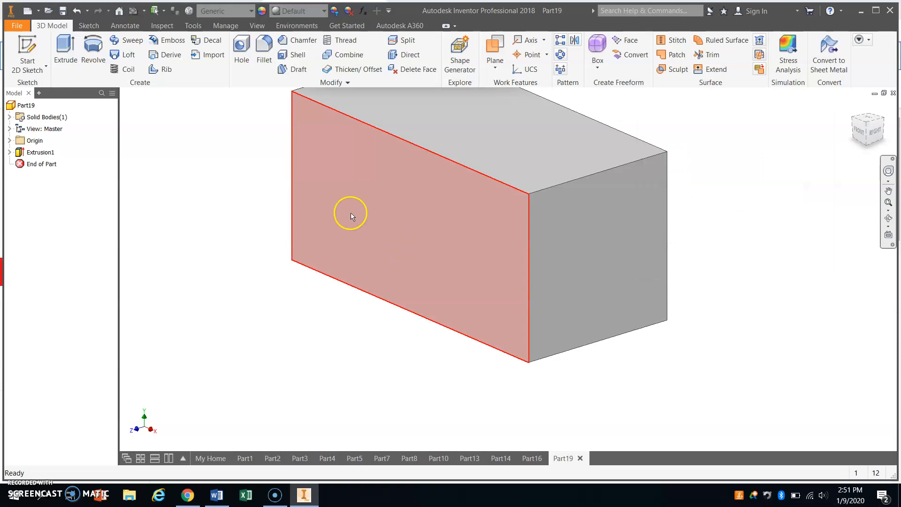
# Step: On the block's square end face, sketch a diagonal line from the lower-left corner to the top edge, ending about 7 mm from the right corner
pyautogui.click(16, 45)
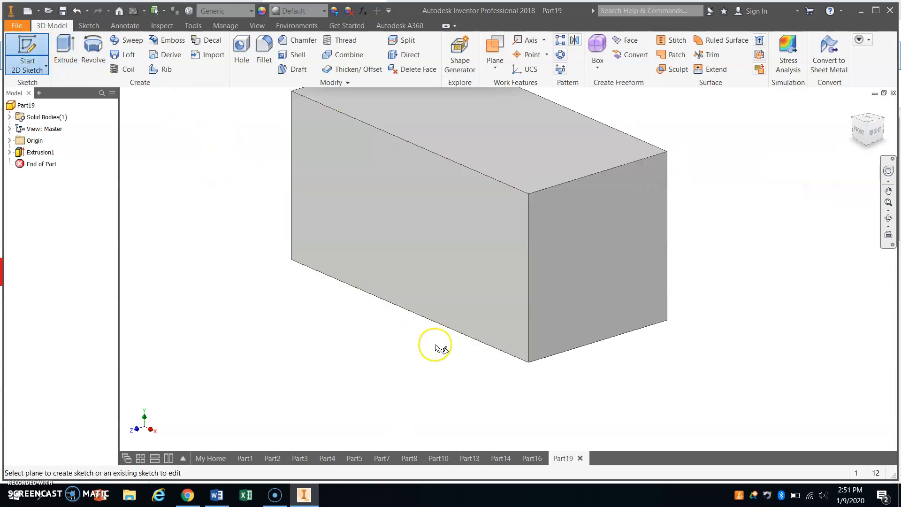
pyautogui.click(579, 295)
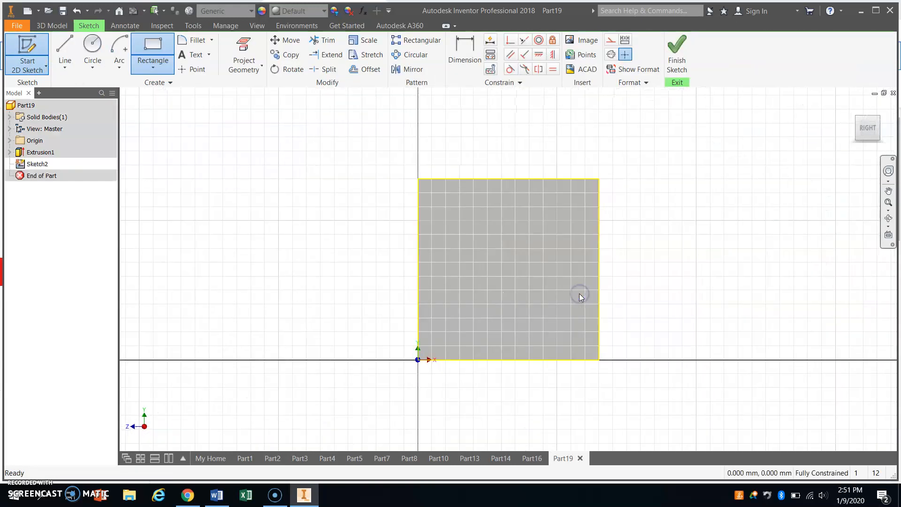
pyautogui.rightClick(288, 215)
pyautogui.click(295, 186)
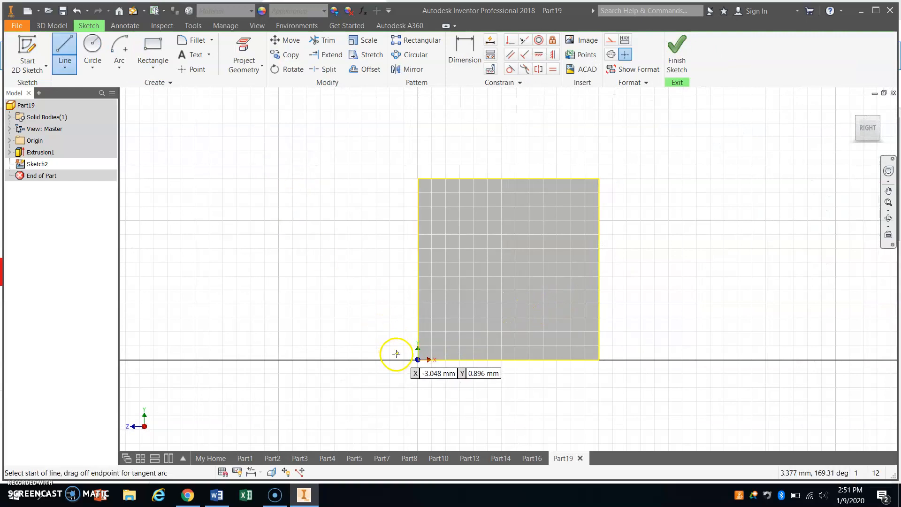
pyautogui.click(417, 359)
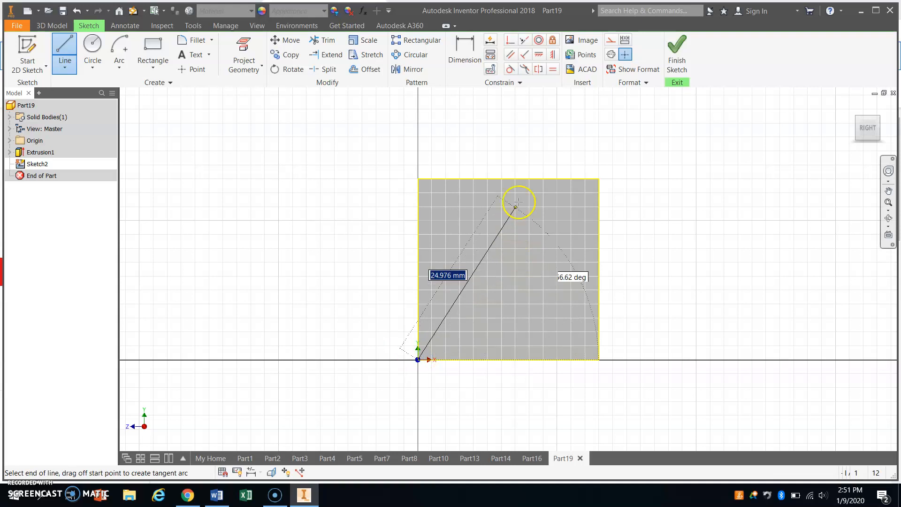
pyautogui.doubleClick(547, 179)
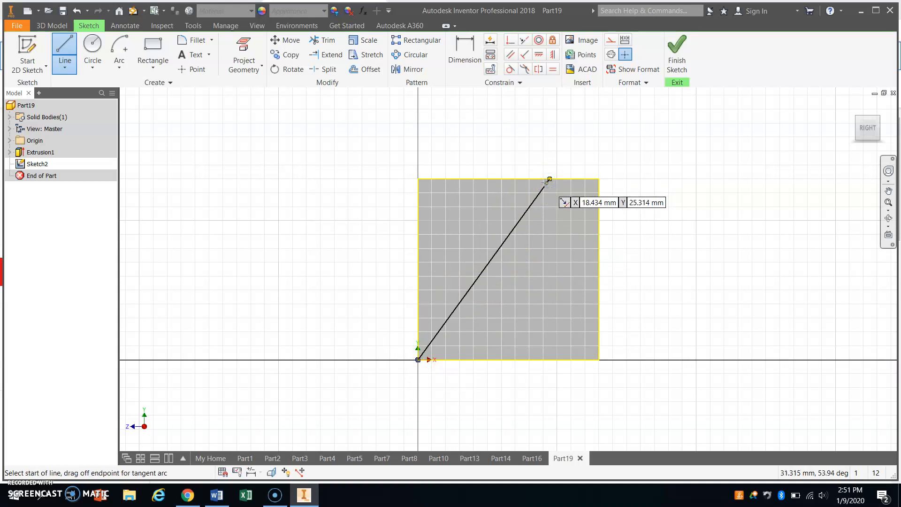
pyautogui.rightClick(522, 147)
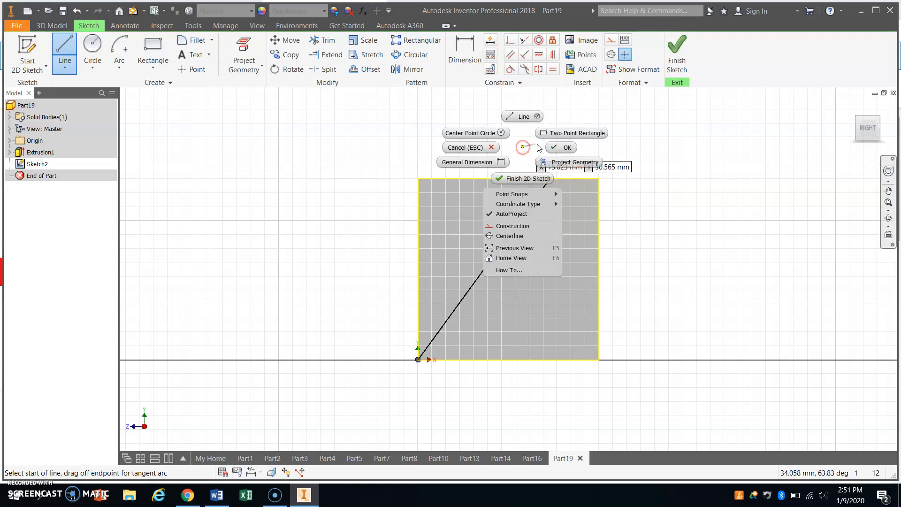
pyautogui.click(571, 160)
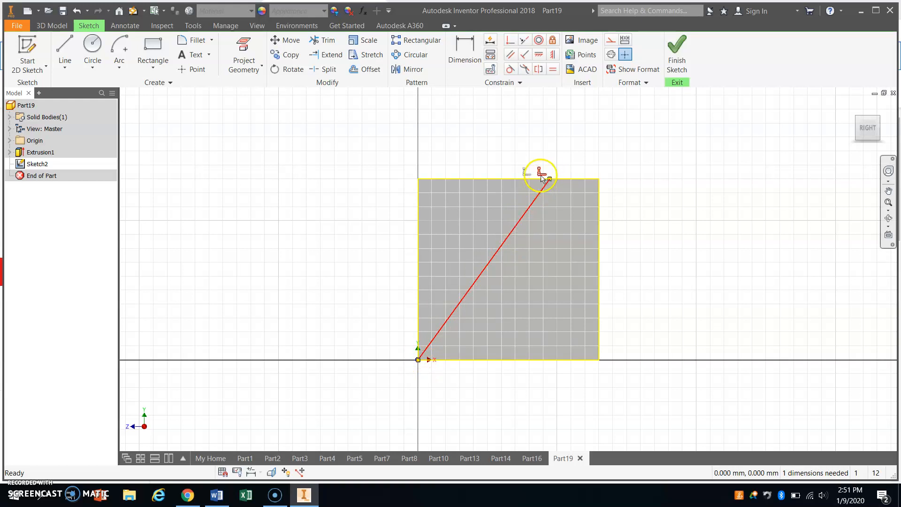
# Step: Dimension the diagonal's upper endpoint from the face's right edge and set the distance to 5 mm
pyautogui.click(462, 43)
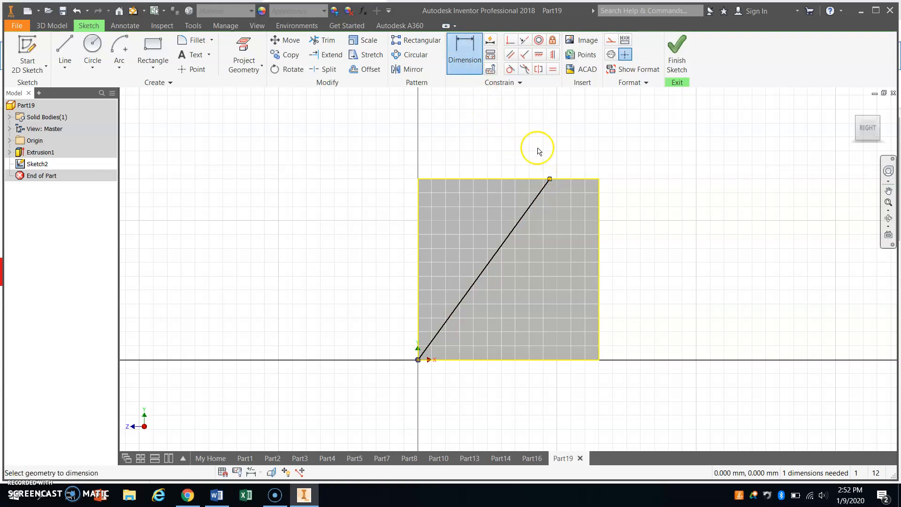
pyautogui.click(599, 201)
pyautogui.click(549, 179)
pyautogui.click(578, 170)
pyautogui.click(571, 151)
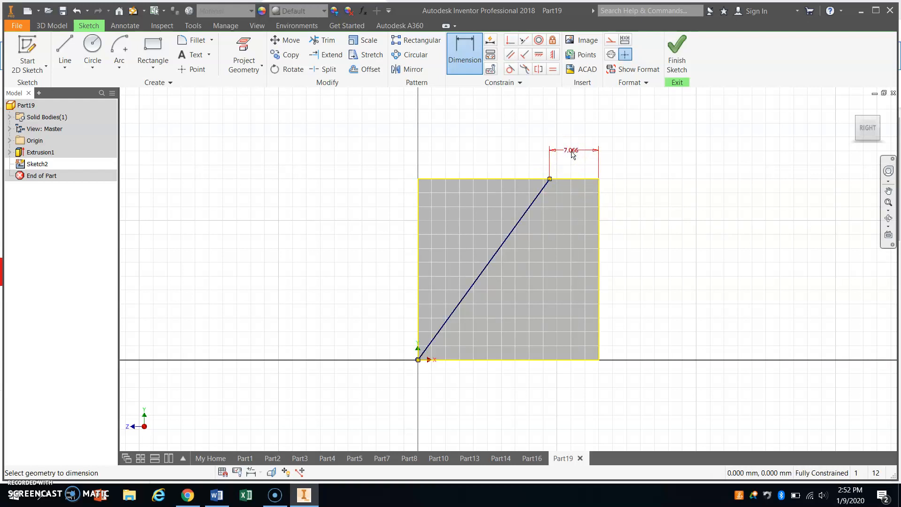
pyautogui.click(572, 153)
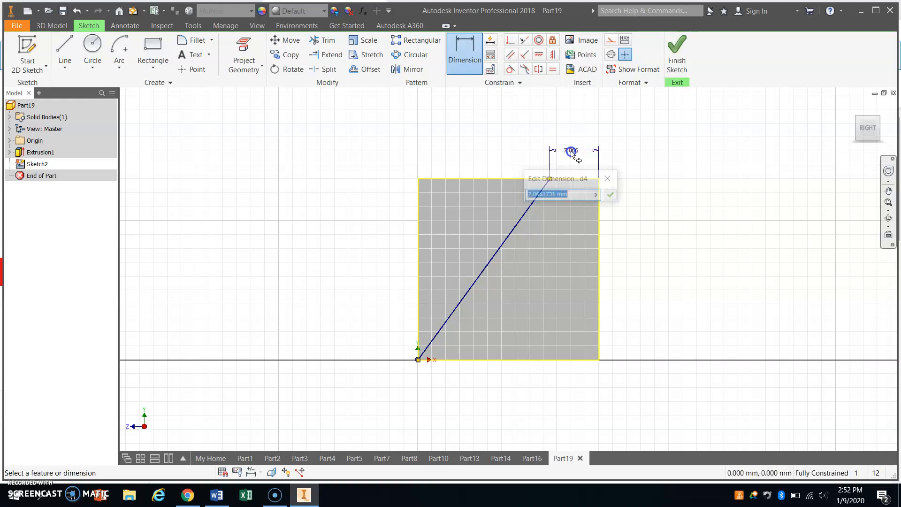
pyautogui.write('5')
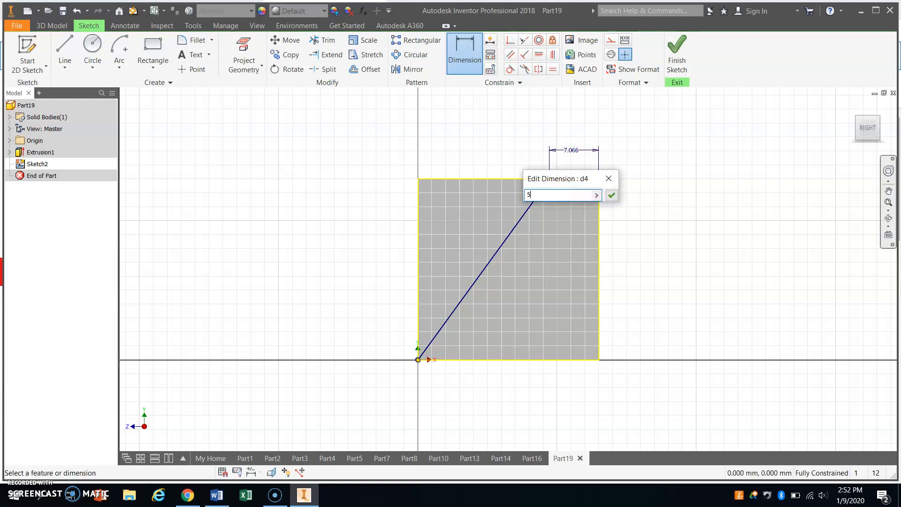
pyautogui.press('Return')
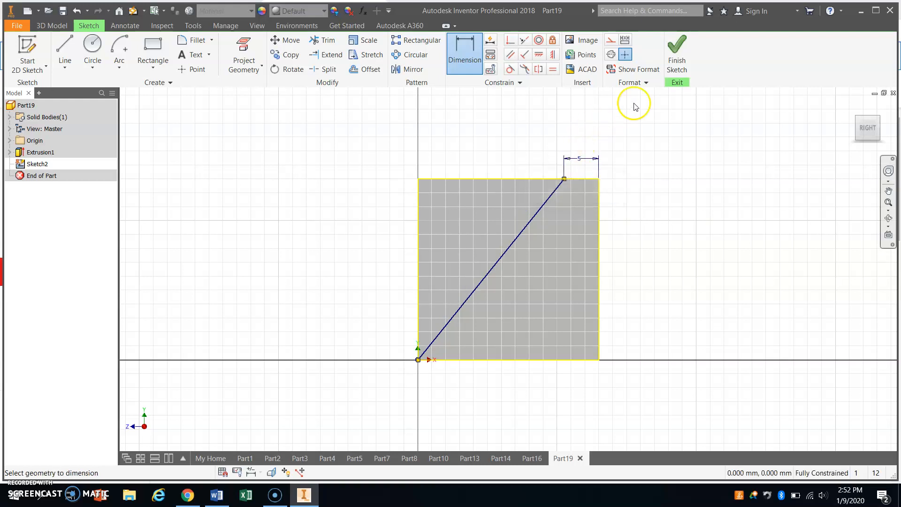
pyautogui.click(677, 51)
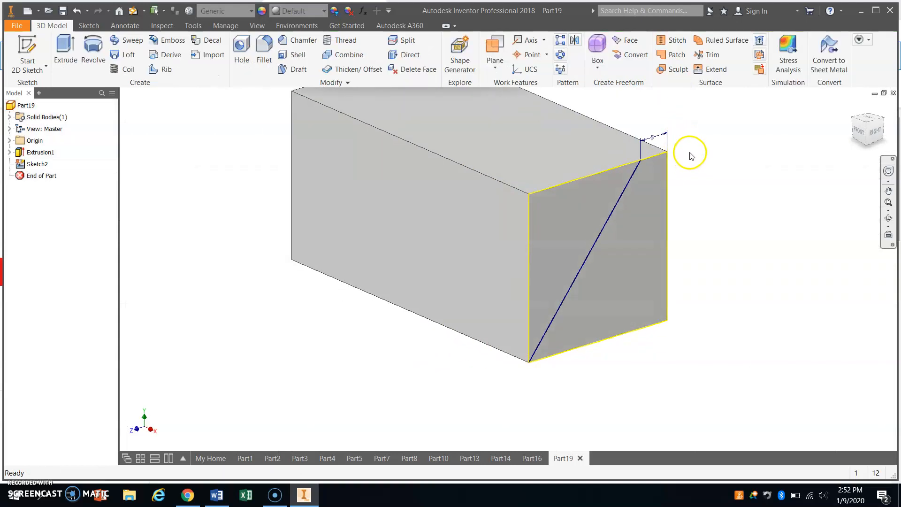
pyautogui.click(69, 49)
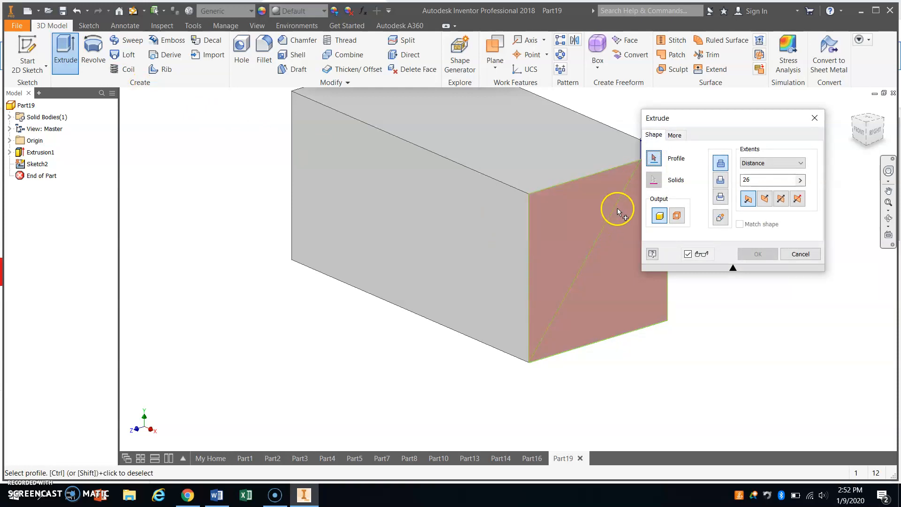
pyautogui.click(800, 254)
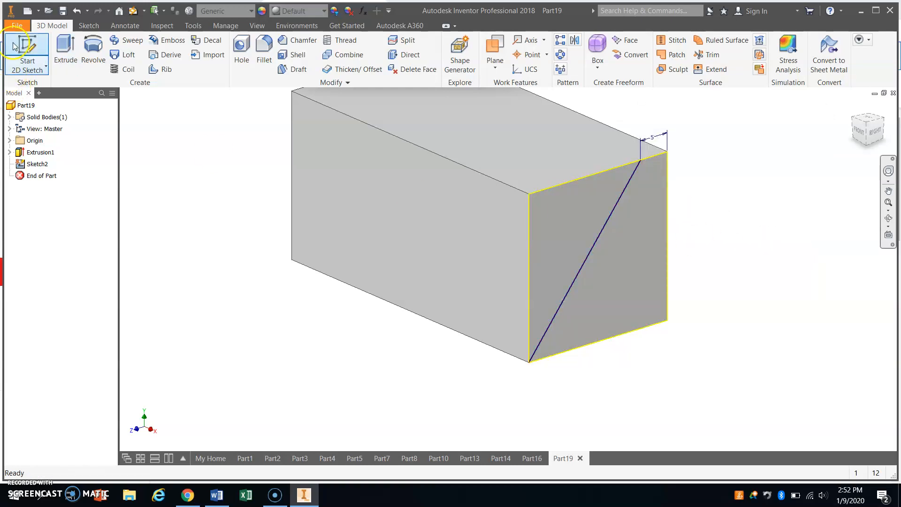
pyautogui.click(77, 11)
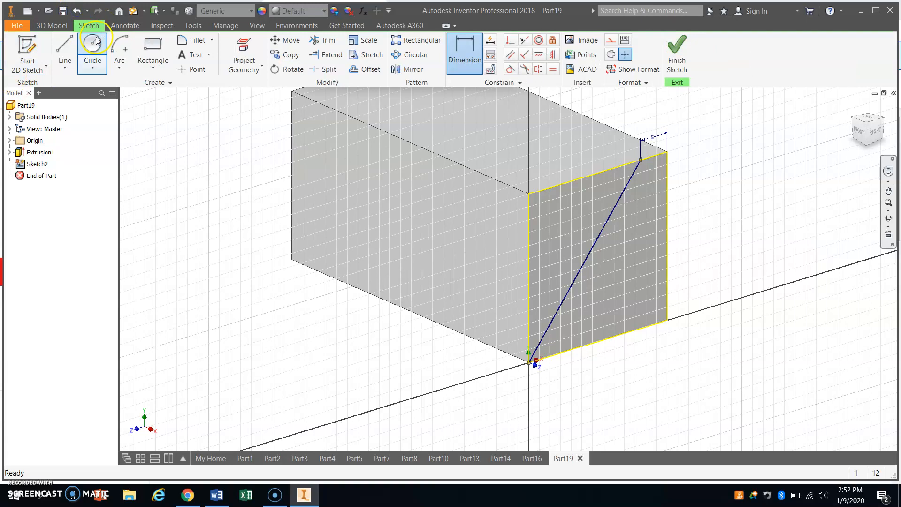
# Step: Delete the projected right edge of the end face from the sketch and finish the sketch
pyautogui.click(871, 133)
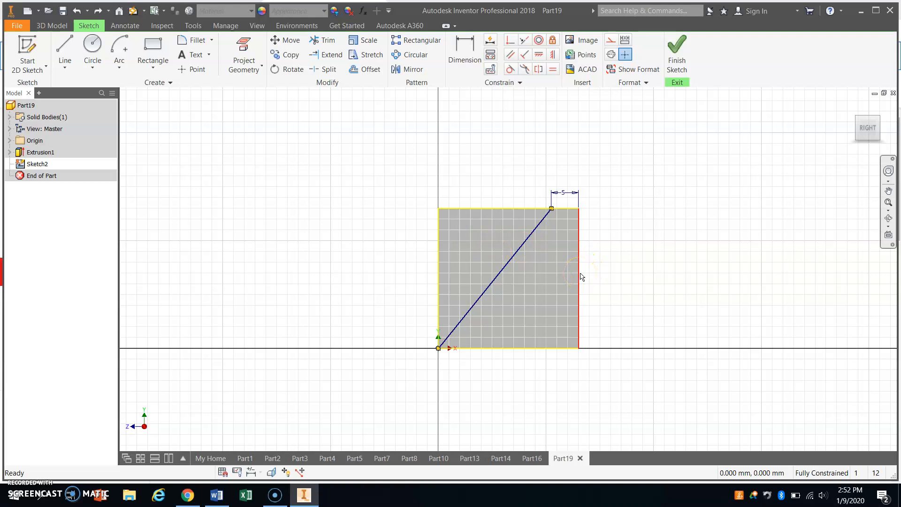
pyautogui.click(595, 290)
pyautogui.rightClick(581, 269)
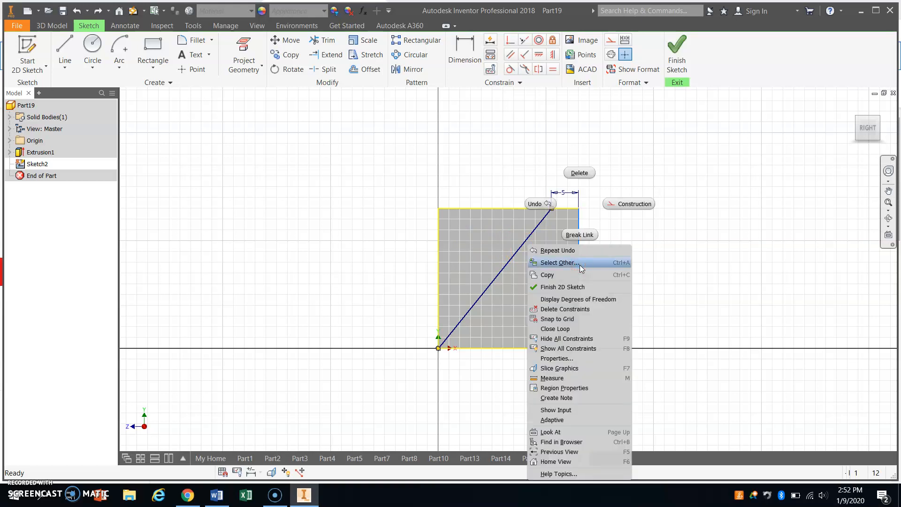
pyautogui.click(580, 173)
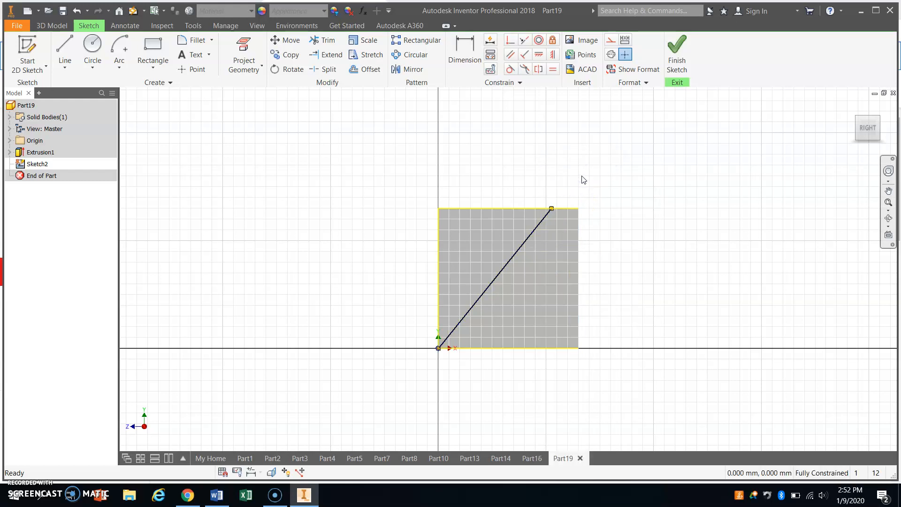
pyautogui.click(677, 52)
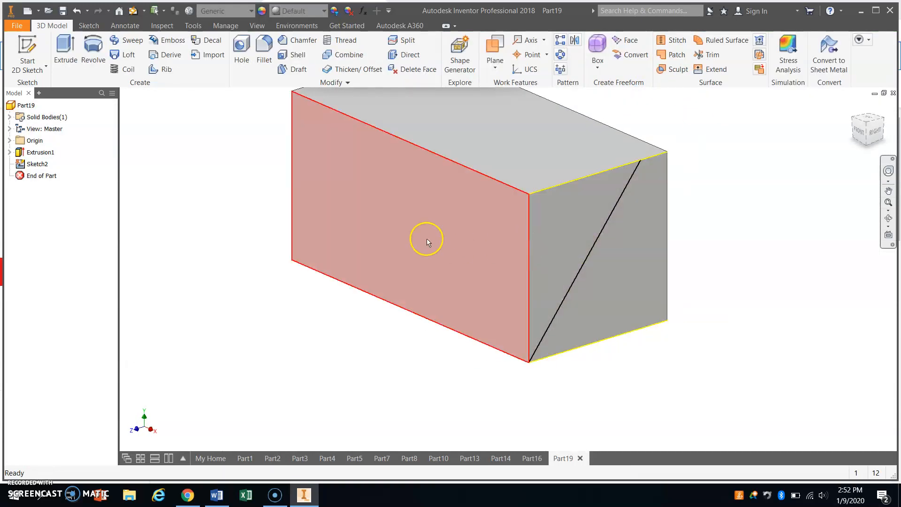
# Step: Cut away the triangular region above the diagonal along the block's full length, using an Extrude cut with the All extent
pyautogui.click(62, 49)
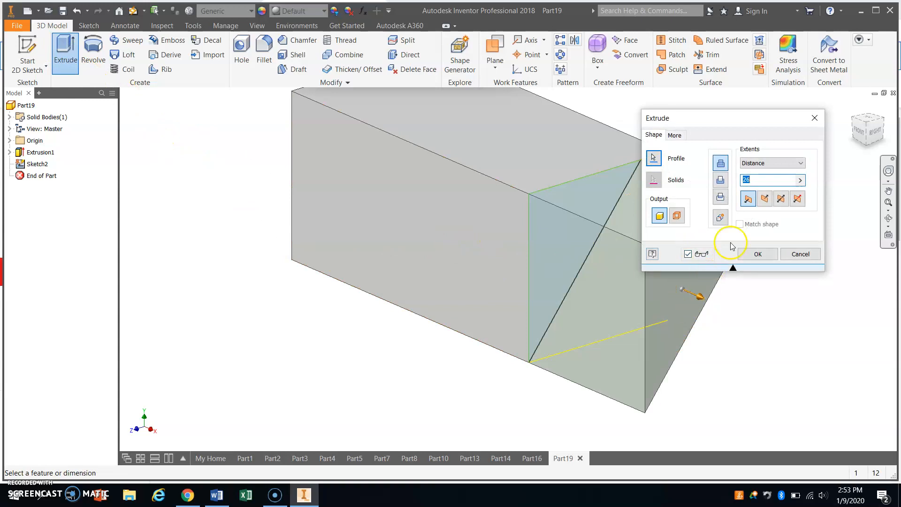
pyautogui.click(721, 181)
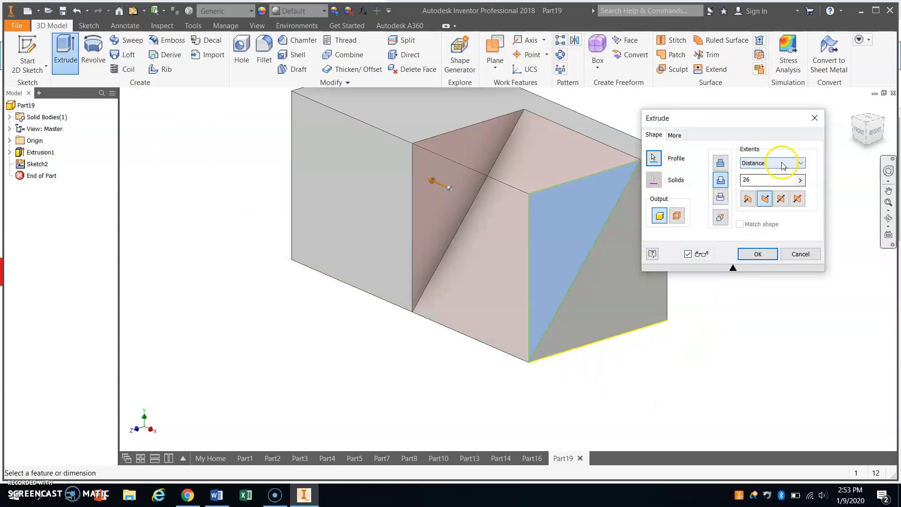
pyautogui.click(801, 164)
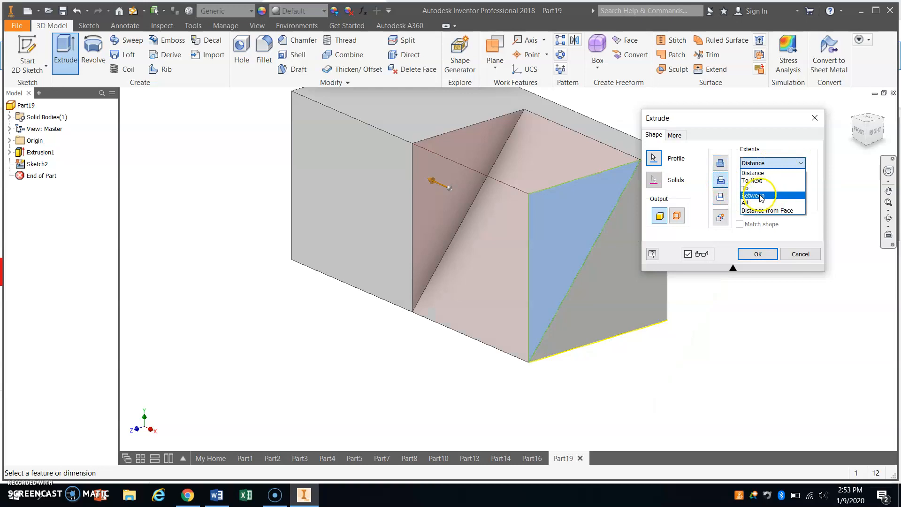
pyautogui.click(756, 205)
pyautogui.click(758, 254)
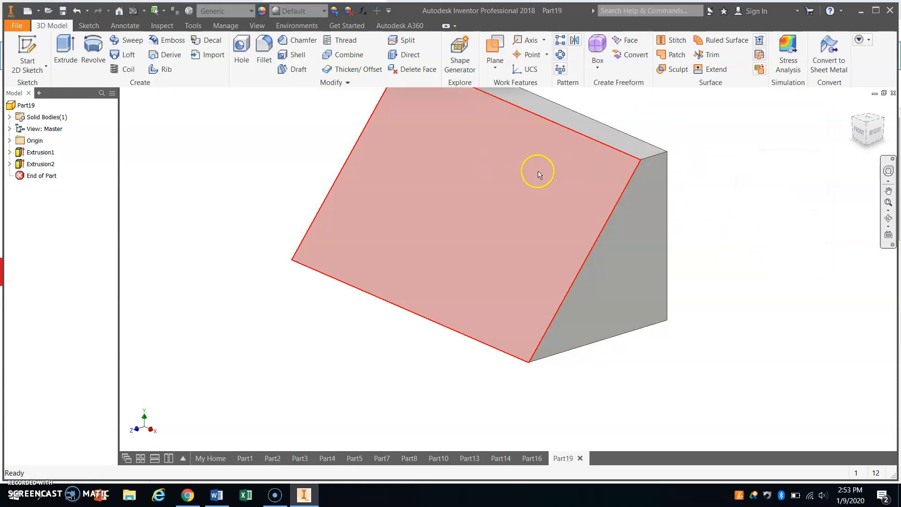
# Step: On the block's bottom face, sketch two full-width rectangles at opposite ends, about 8.7 mm and 9.8 mm deep
pyautogui.click(866, 143)
pyautogui.click(306, 172)
pyautogui.click(27, 54)
pyautogui.click(546, 319)
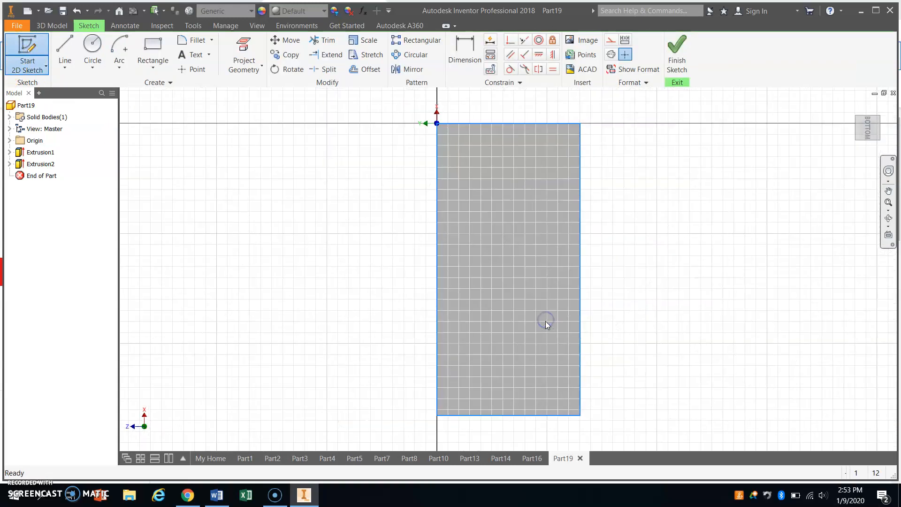
pyautogui.click(153, 47)
pyautogui.click(437, 123)
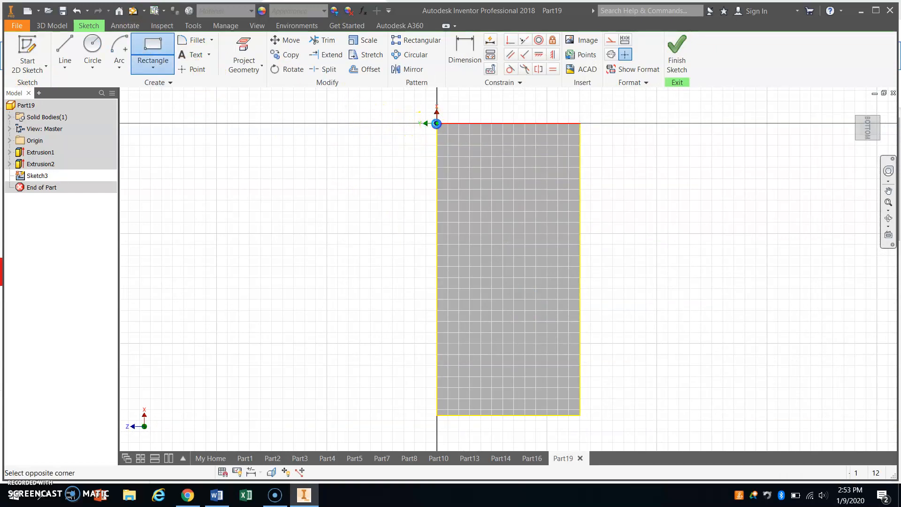
pyautogui.click(579, 171)
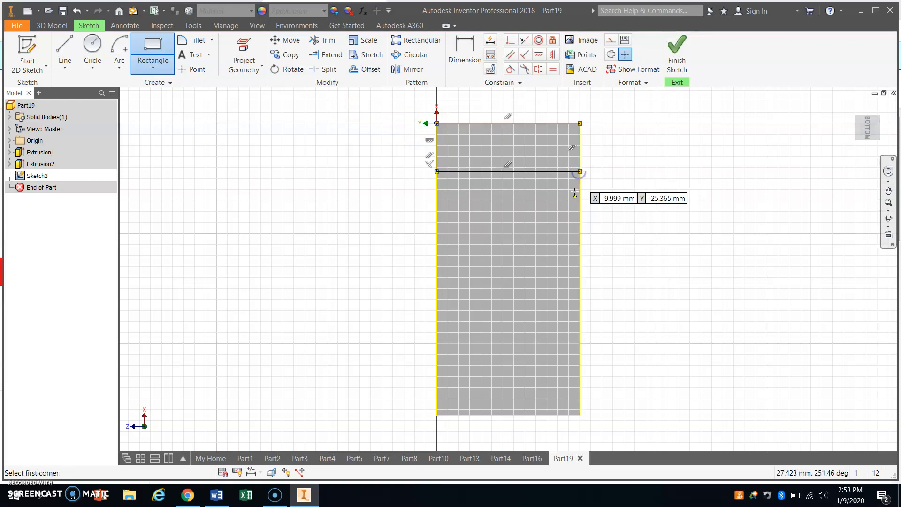
pyautogui.click(580, 415)
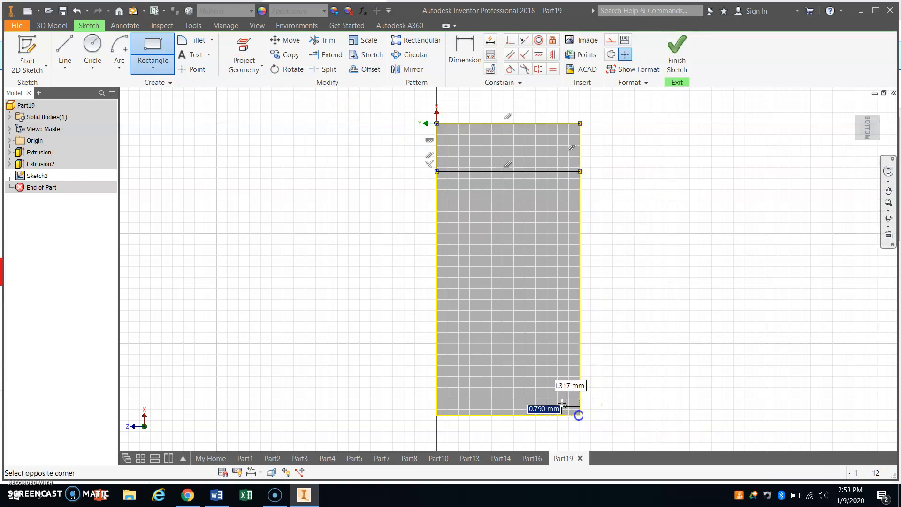
pyautogui.click(438, 361)
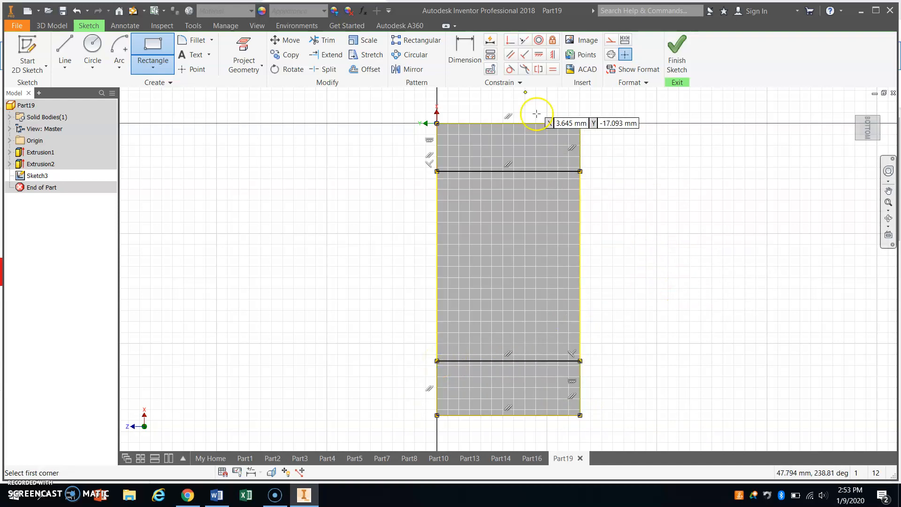
# Step: Dimension the depth of the rectangle at the origin end of the bottom face and set it to 7 mm
pyautogui.click(466, 42)
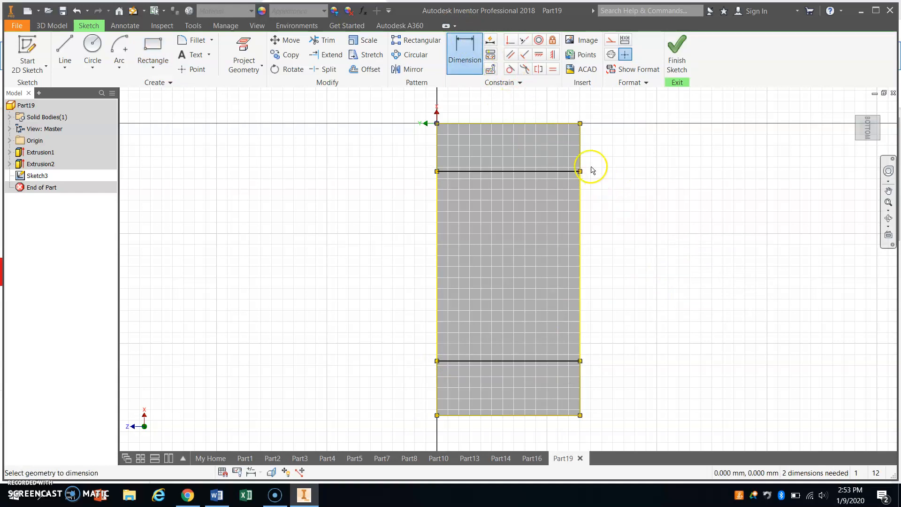
pyautogui.click(551, 124)
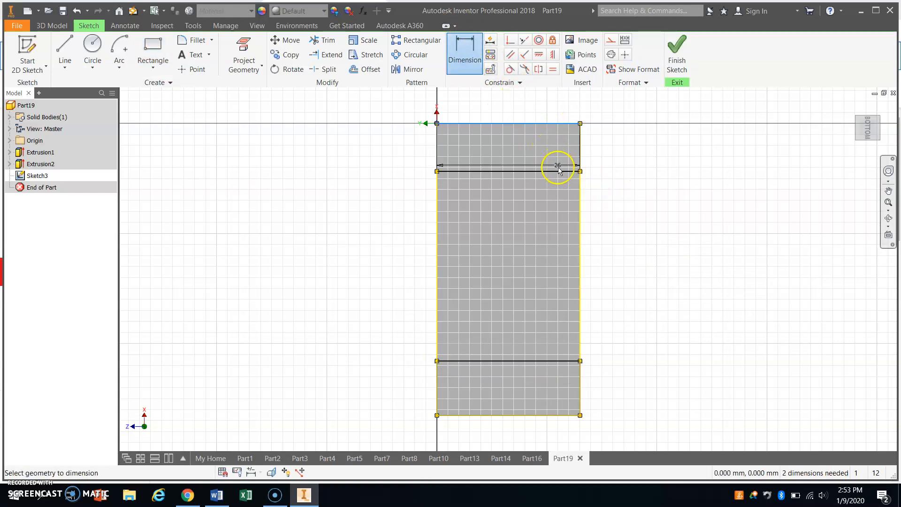
pyautogui.click(558, 172)
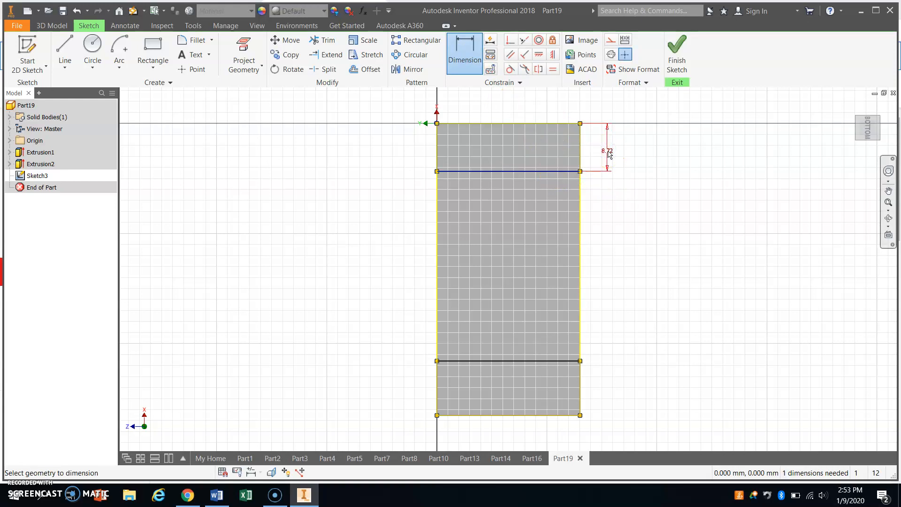
pyautogui.write('7')
pyautogui.click(607, 150)
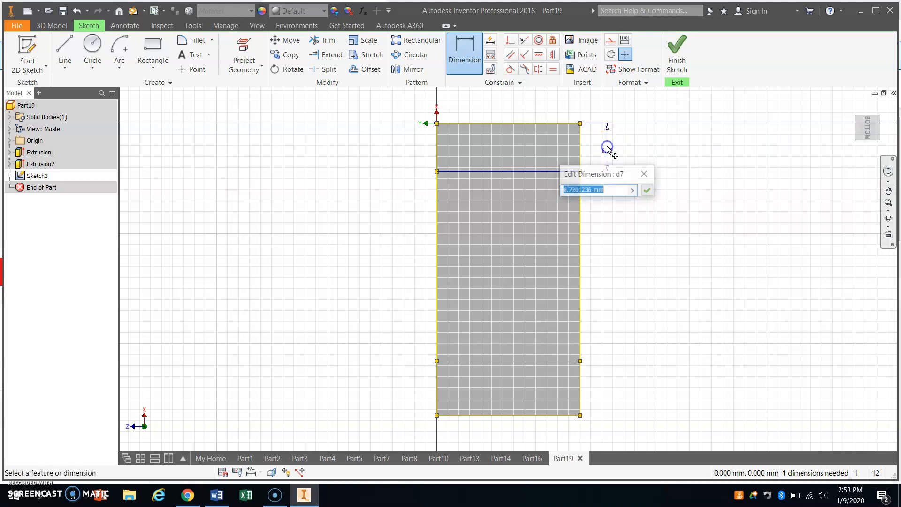
pyautogui.write('7')
pyautogui.press('Return')
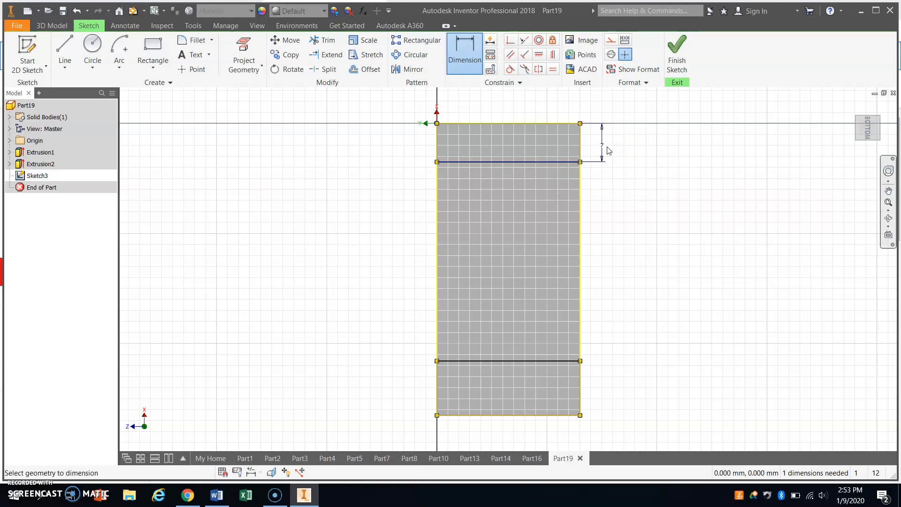
# Step: Dimension the depth of the rectangle at the opposite end to 7 mm and finish the sketch
pyautogui.click(543, 415)
pyautogui.click(543, 362)
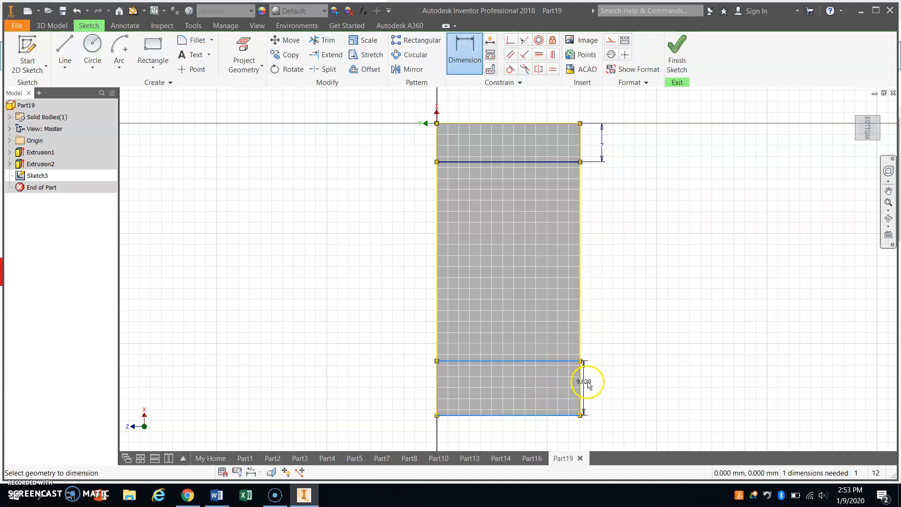
pyautogui.click(604, 384)
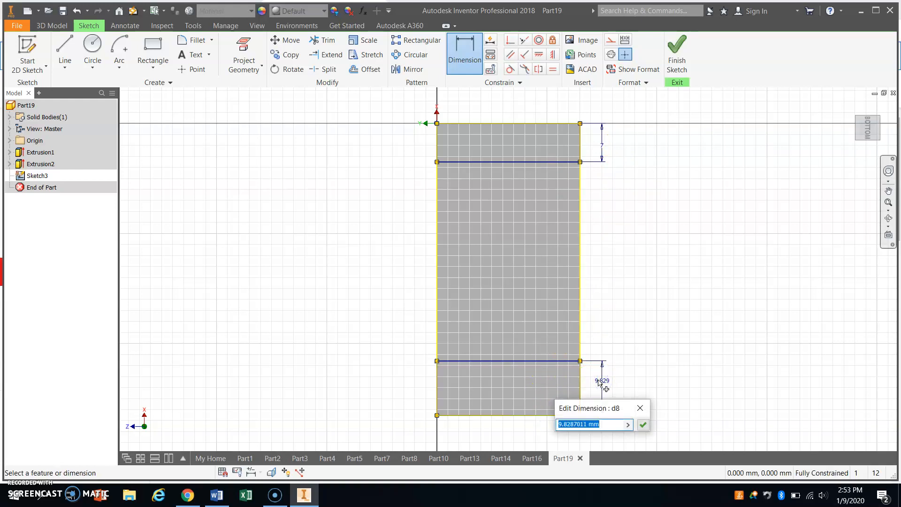
pyautogui.write('7')
pyautogui.press('Return')
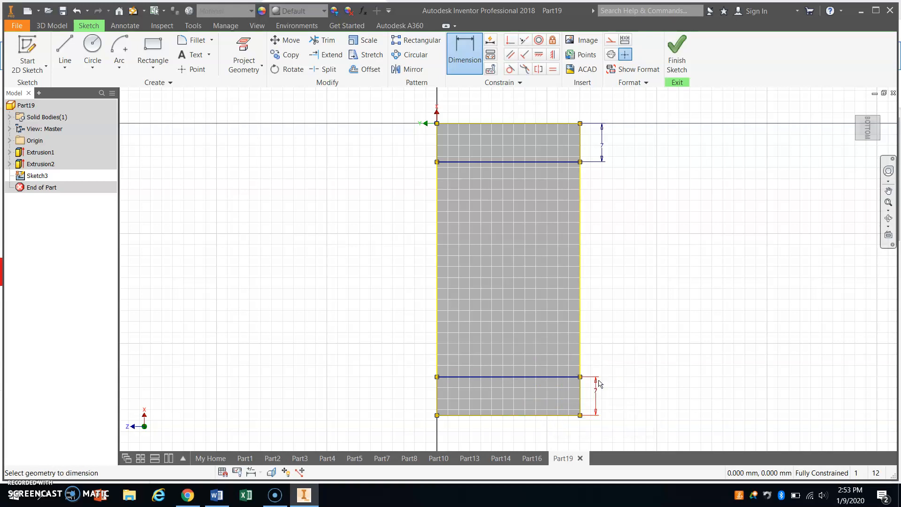
pyautogui.click(676, 57)
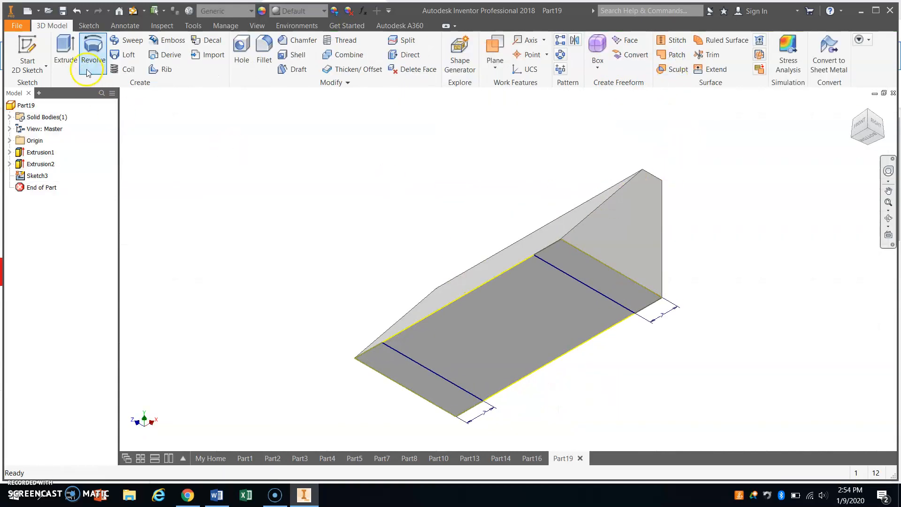
# Step: Extrude both 7 mm end rectangles 16.75 mm upward into the body, joining them to the solid
pyautogui.click(60, 50)
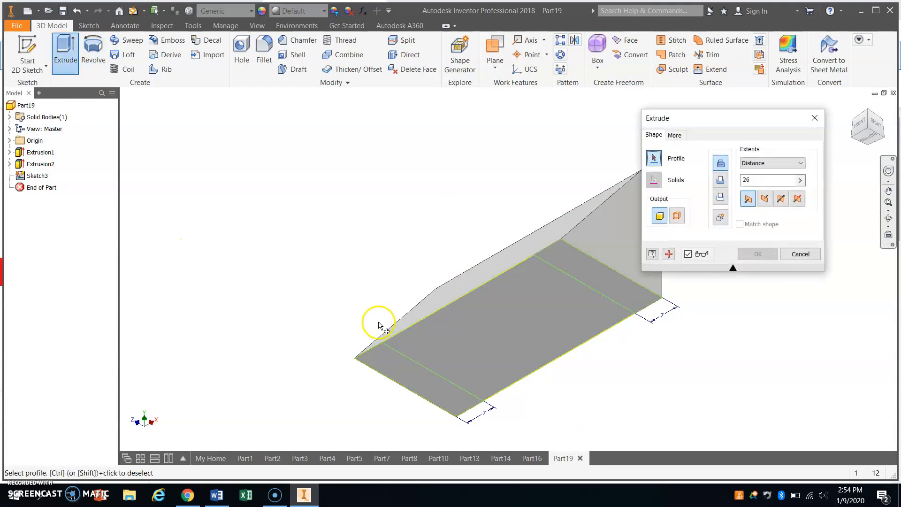
pyautogui.click(381, 358)
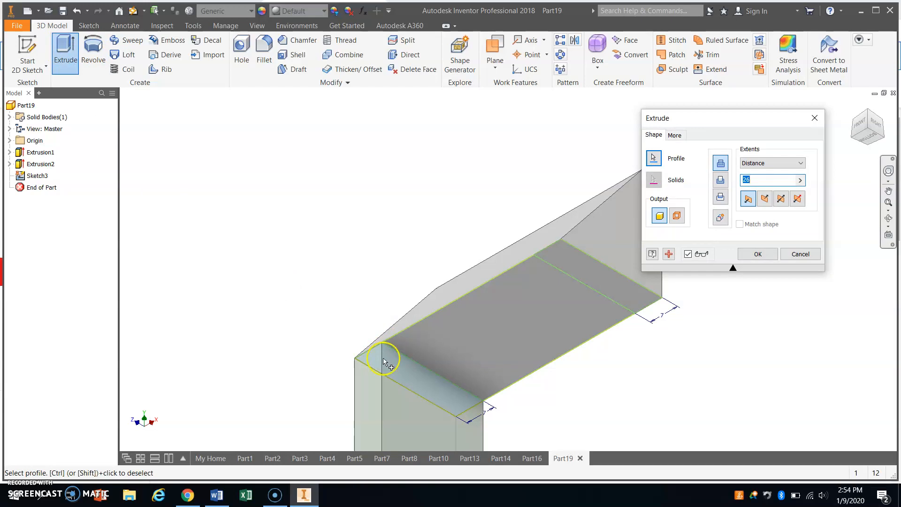
pyautogui.click(578, 265)
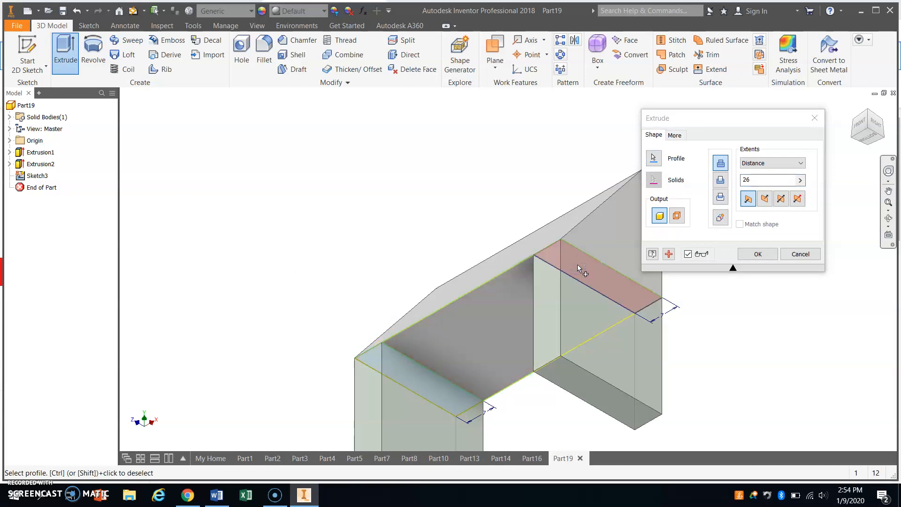
pyautogui.click(582, 273)
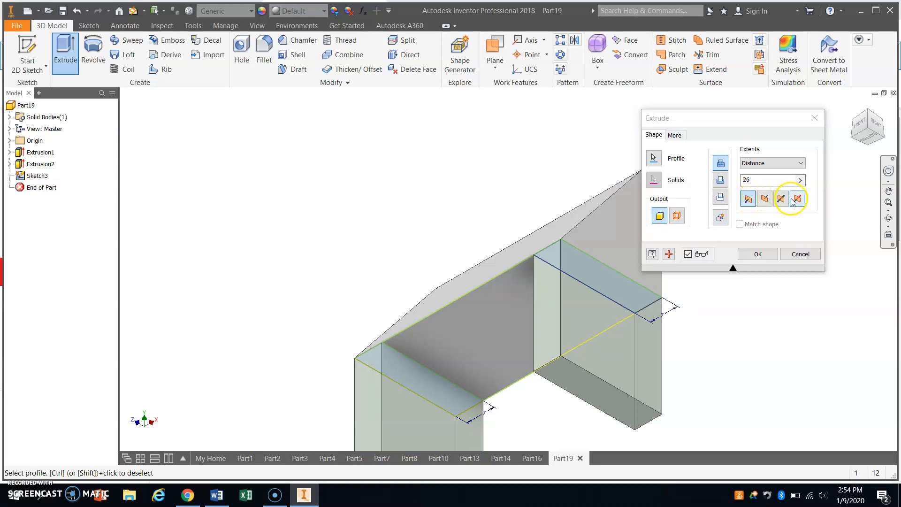
pyautogui.click(764, 198)
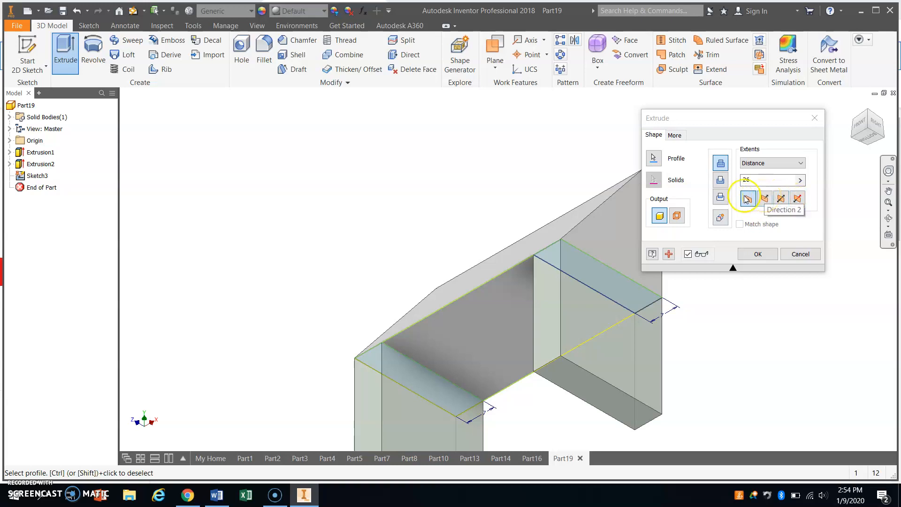
pyautogui.click(750, 199)
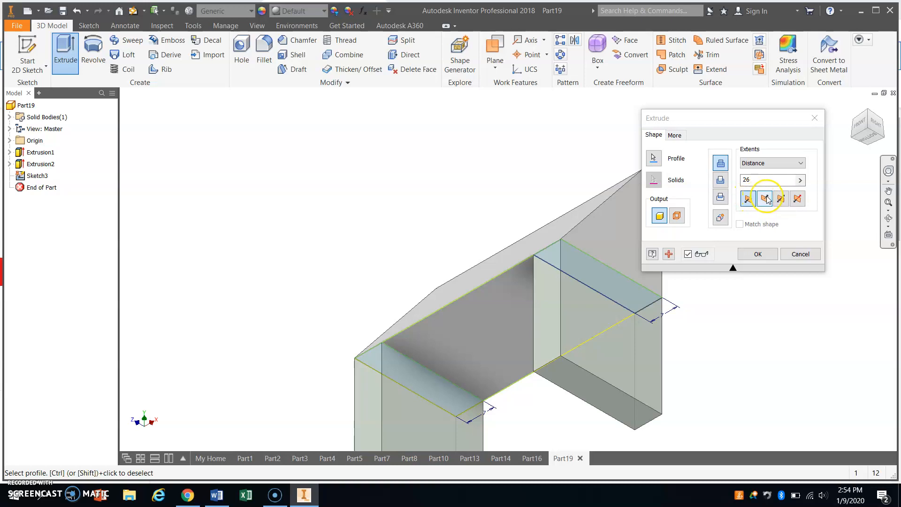
pyautogui.click(766, 198)
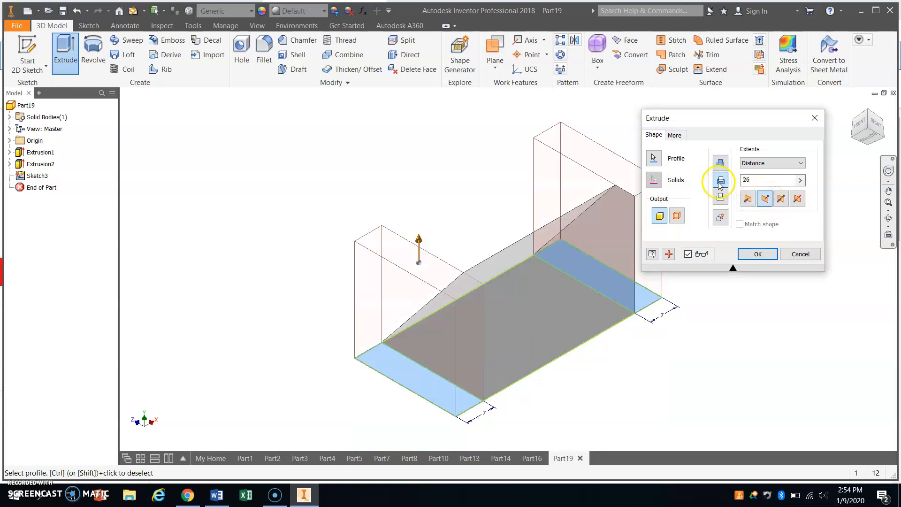
pyautogui.click(574, 265)
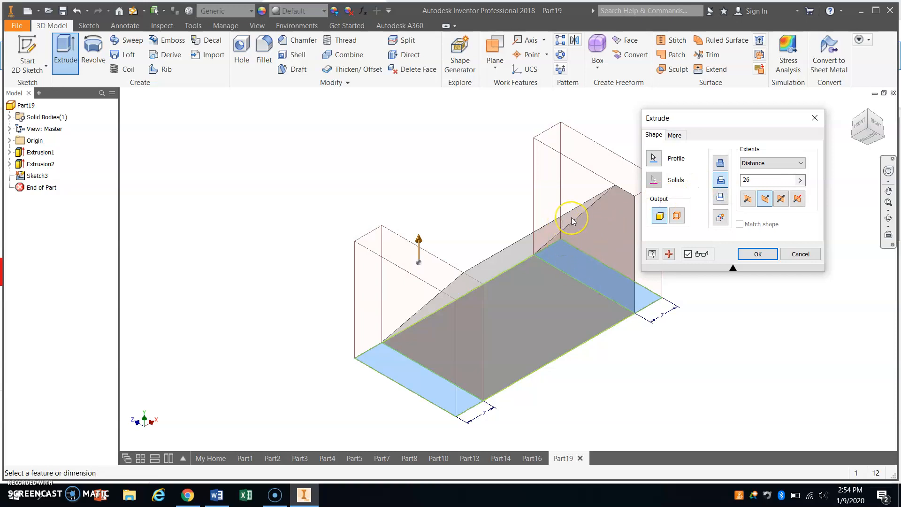
pyautogui.click(720, 163)
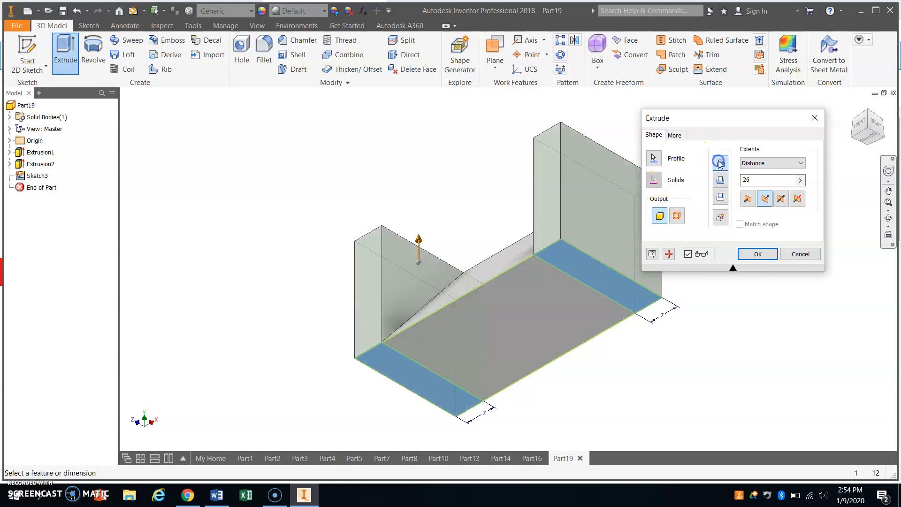
pyautogui.click(752, 180)
pyautogui.write('16.75')
pyautogui.press('Return')
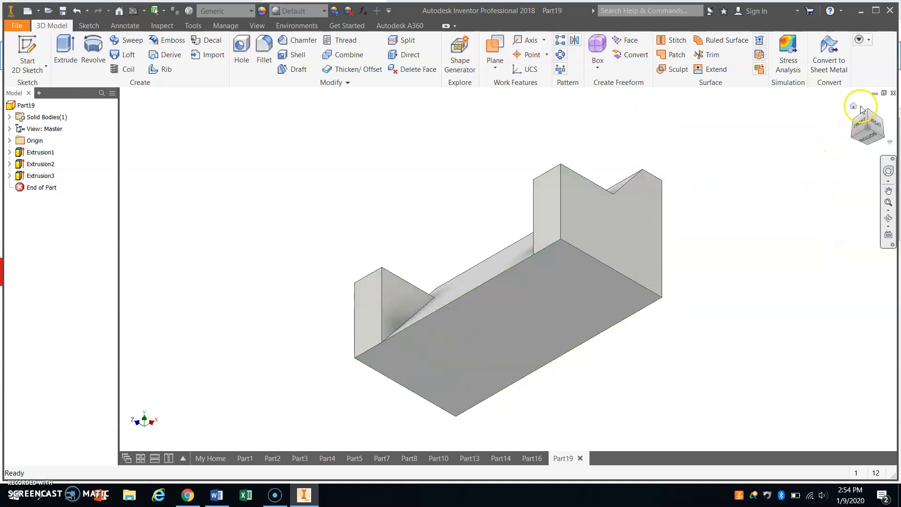
# Step: On the narrow top face, sketch a rectangle from its rear-left corner, extending forward past the face's front edge over the slope
pyautogui.click(851, 105)
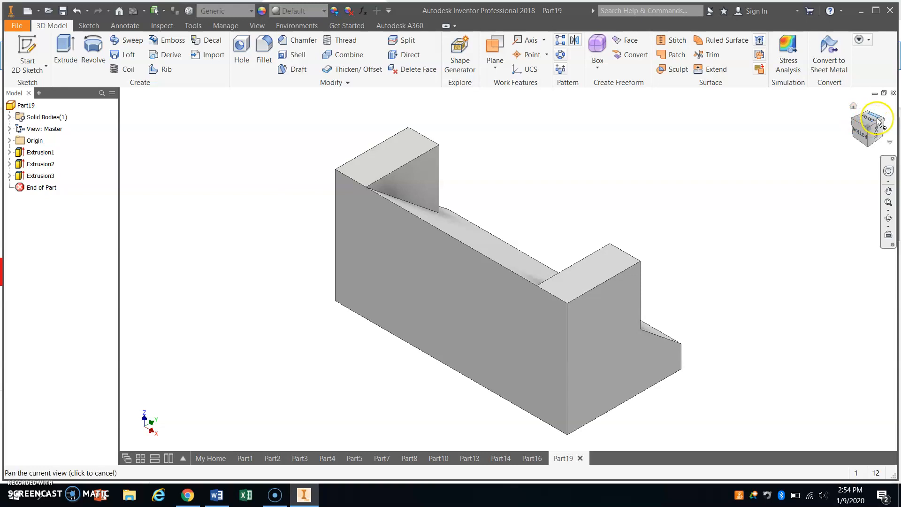
pyautogui.click(883, 118)
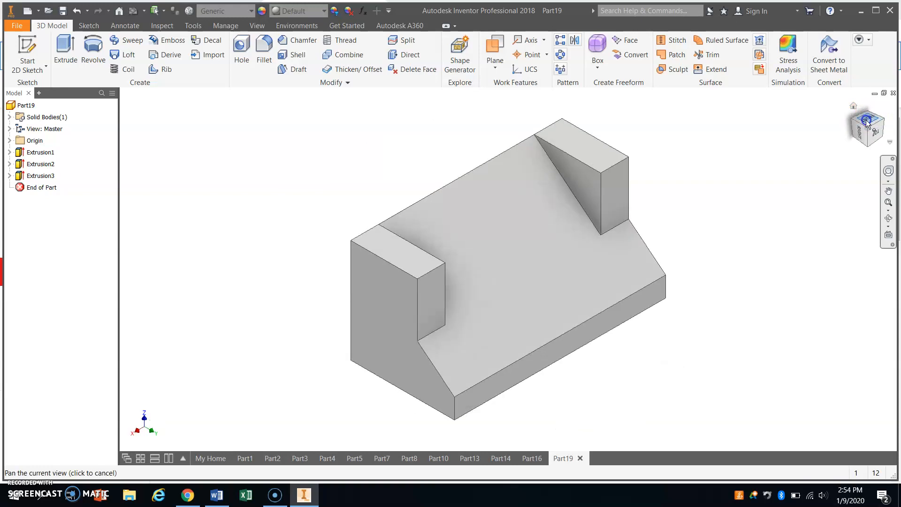
pyautogui.click(867, 123)
pyautogui.click(884, 118)
pyautogui.click(876, 119)
pyautogui.click(877, 119)
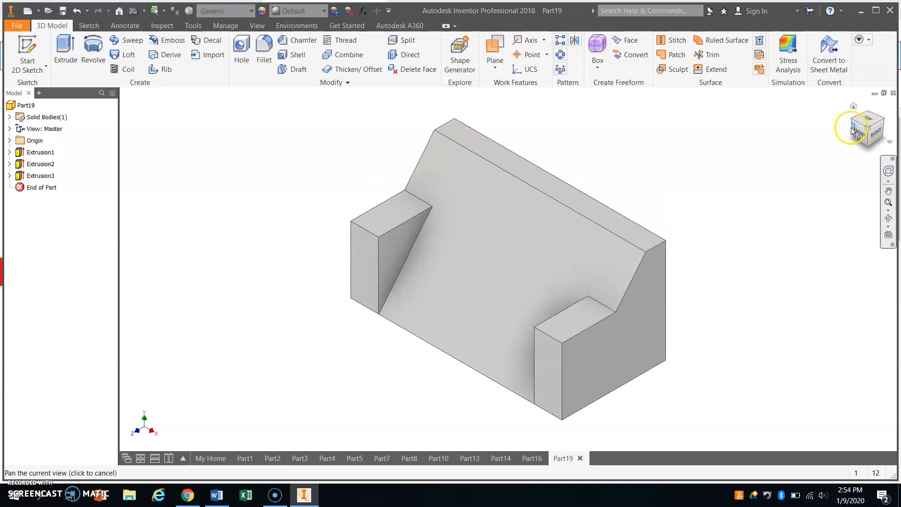
pyautogui.click(29, 47)
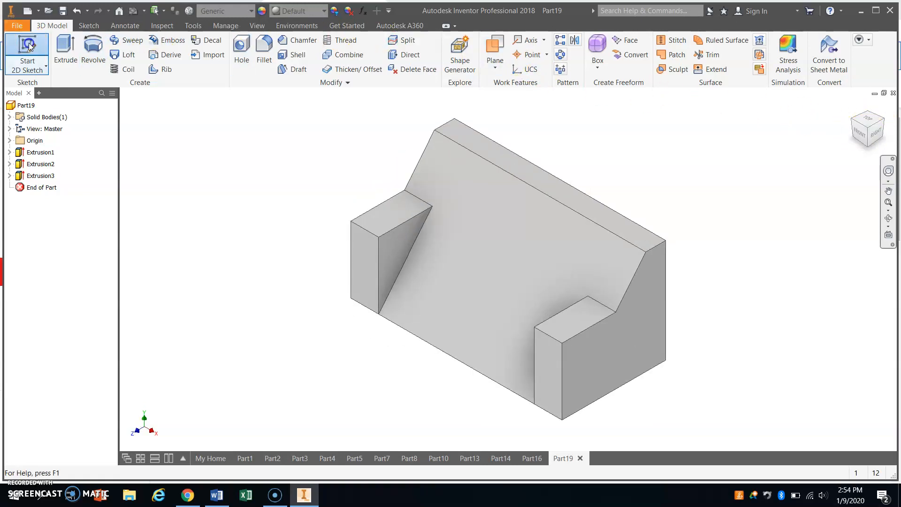
pyautogui.click(486, 143)
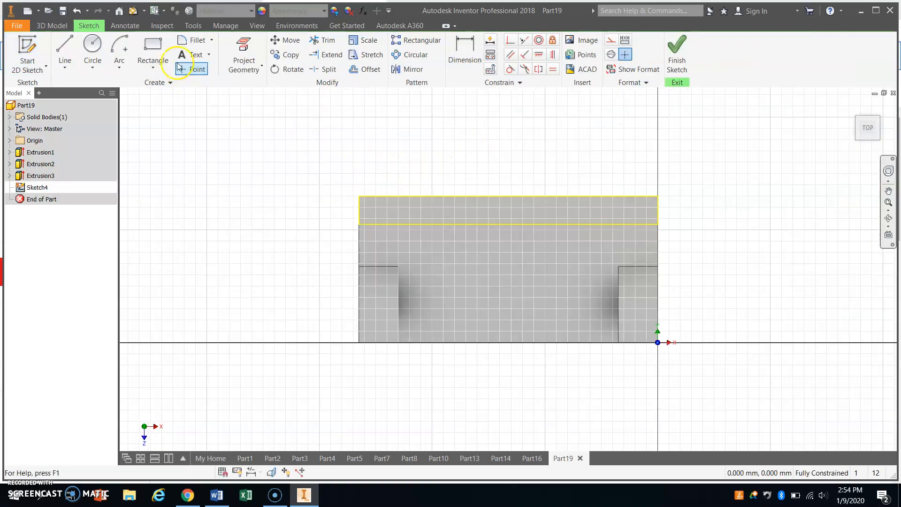
pyautogui.click(153, 46)
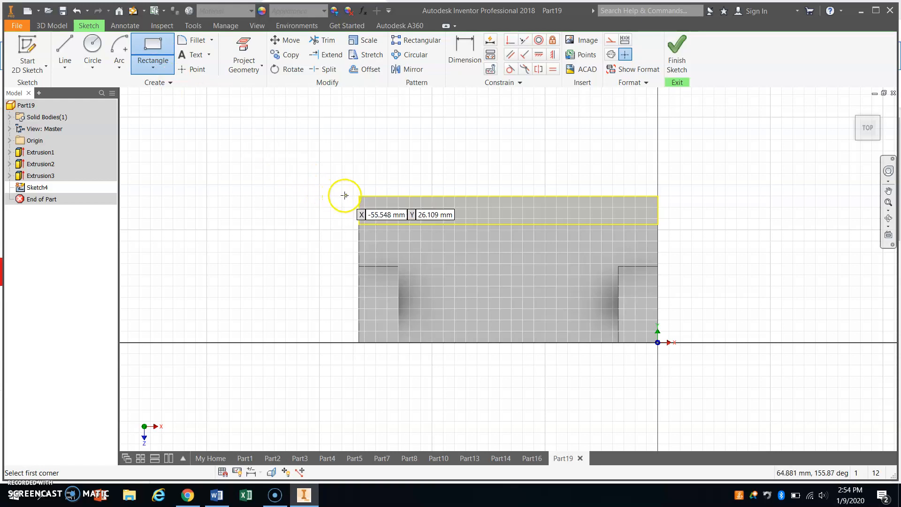
pyautogui.click(359, 196)
pyautogui.click(403, 248)
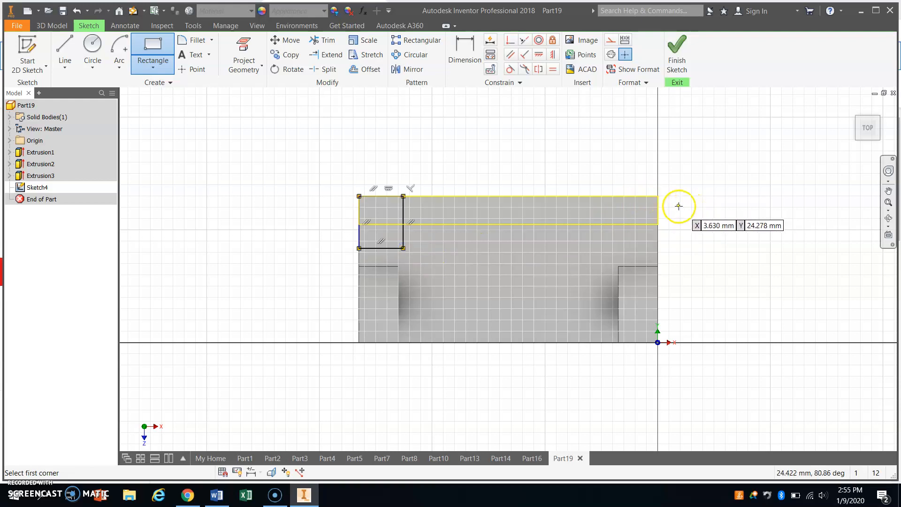
# Step: Sketch a rectangle about 8.3 mm wide from the top face's rear corner at the origin end, extending forward over the slope
pyautogui.click(657, 196)
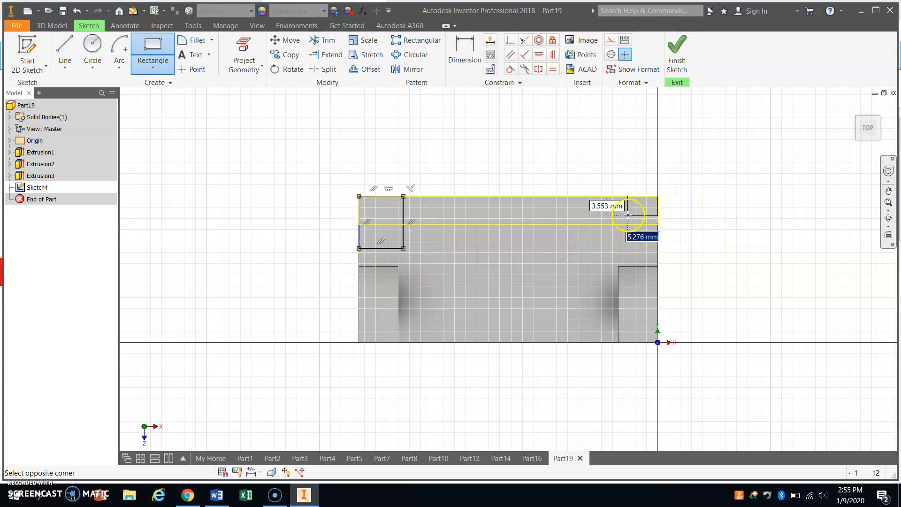
pyautogui.click(611, 253)
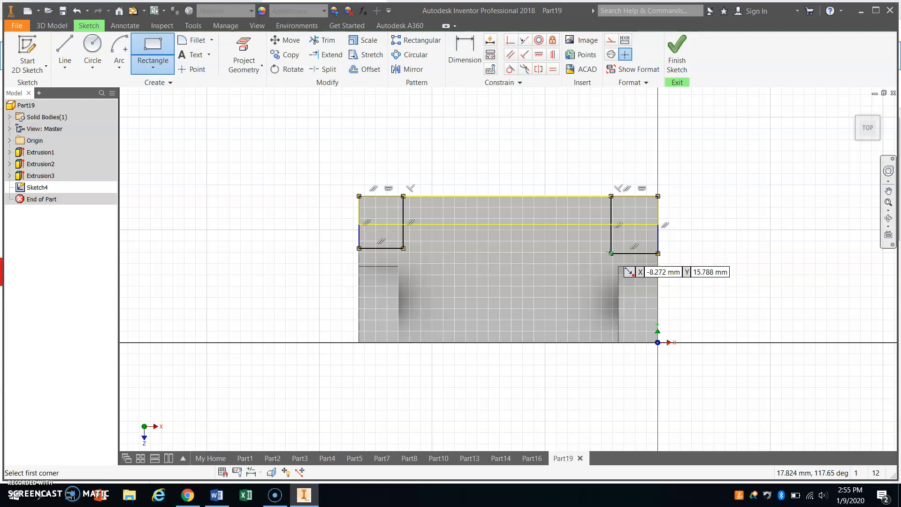
pyautogui.click(230, 147)
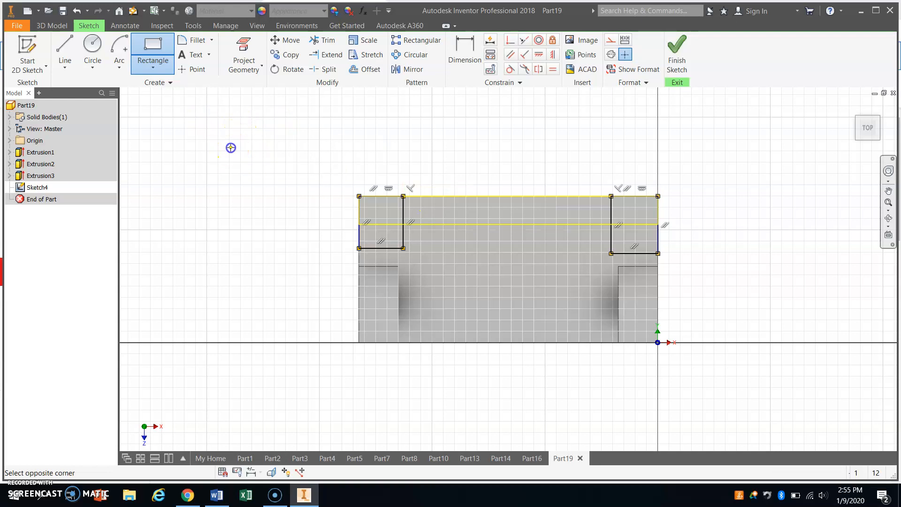
pyautogui.click(310, 182)
pyautogui.rightClick(307, 171)
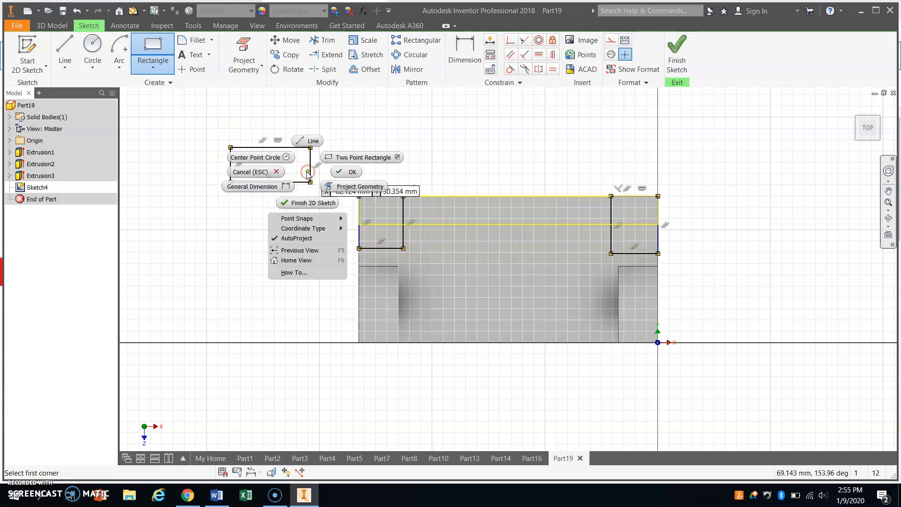
pyautogui.click(282, 174)
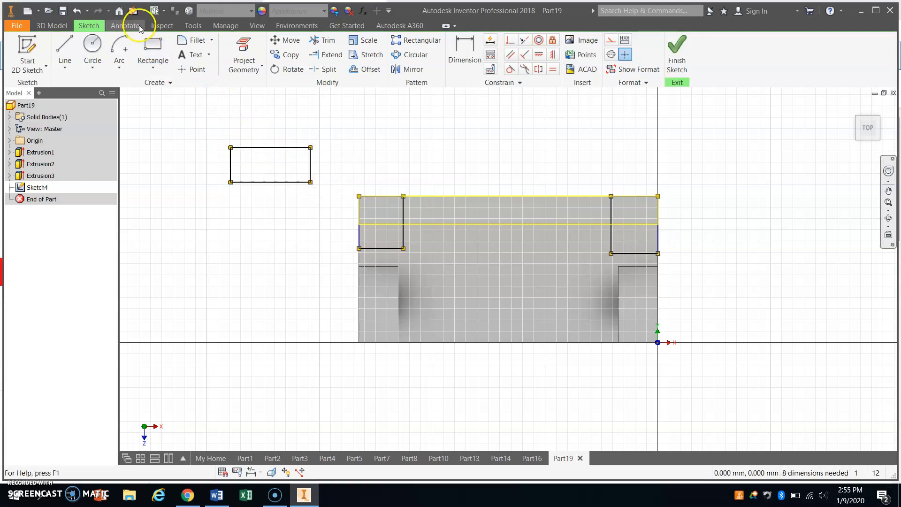
pyautogui.click(76, 10)
# Step: Dimension the width of the rectangle at the end away from the origin and set it to 11 mm
pyautogui.click(464, 47)
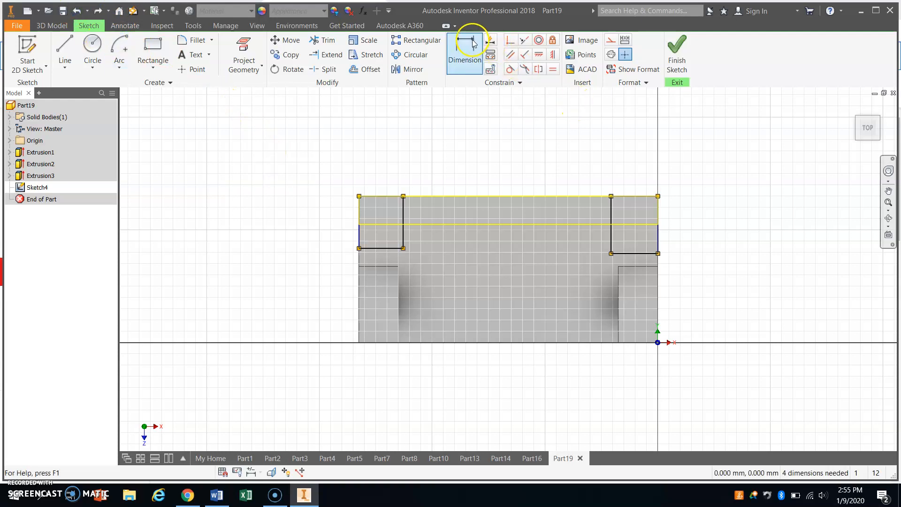
pyautogui.click(358, 207)
pyautogui.click(402, 212)
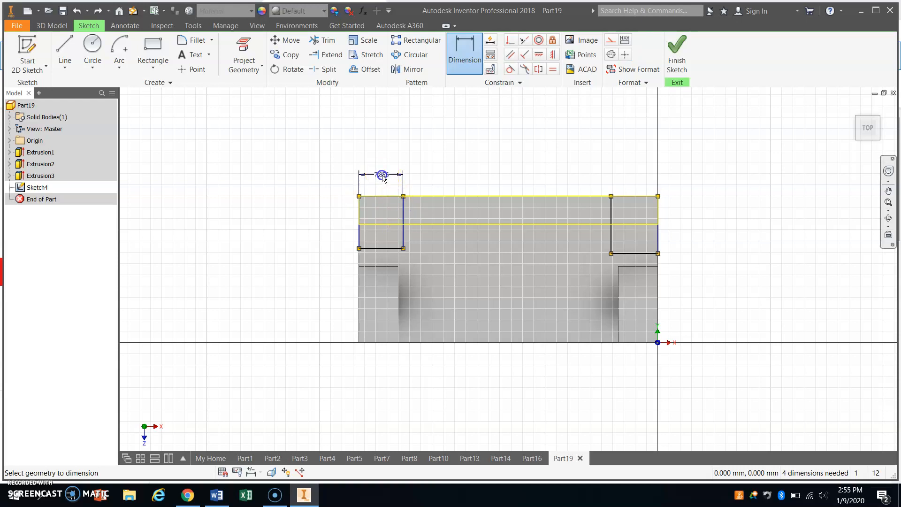
pyautogui.click(382, 177)
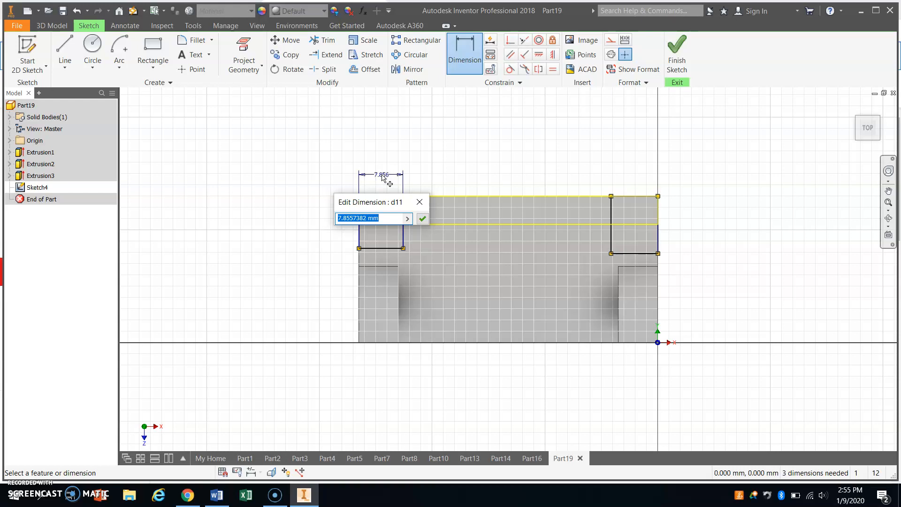
pyautogui.write('11')
pyautogui.press('Return')
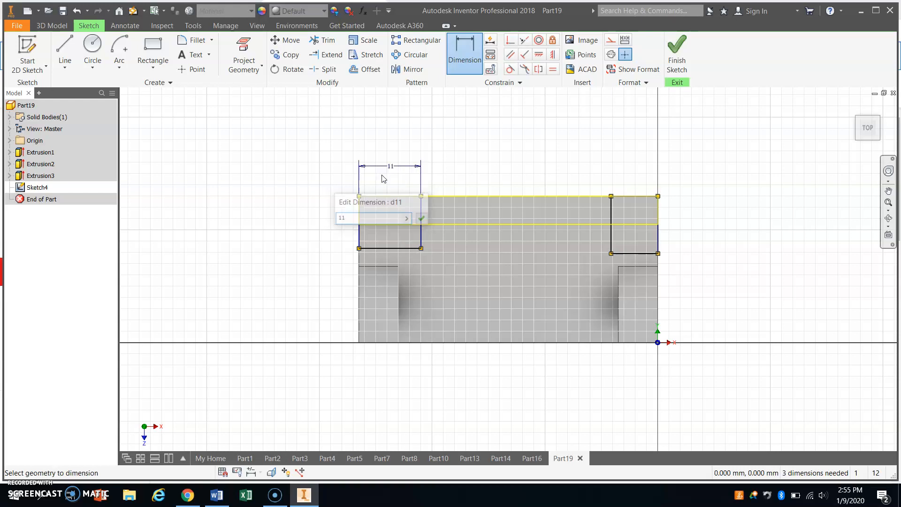
# Step: Dimension the width of the rectangle at the origin end to 11 mm and finish the sketch
pyautogui.click(611, 211)
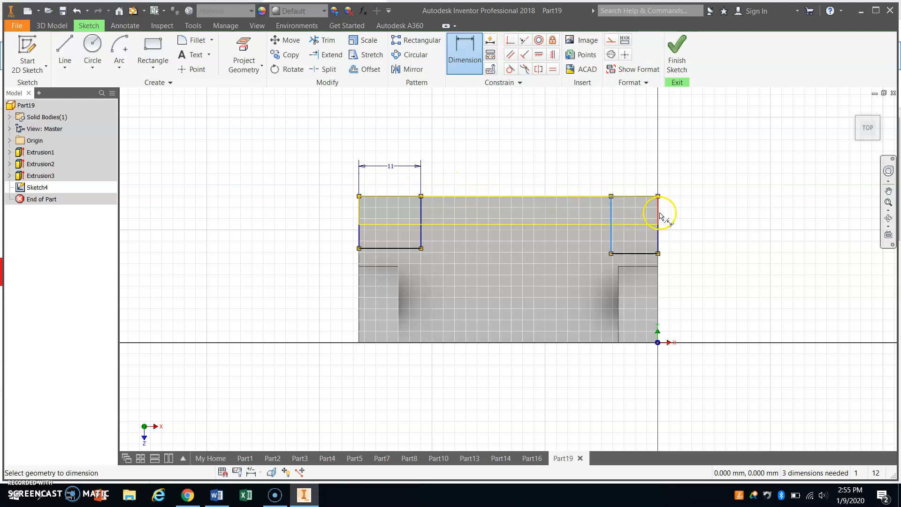
pyautogui.click(660, 214)
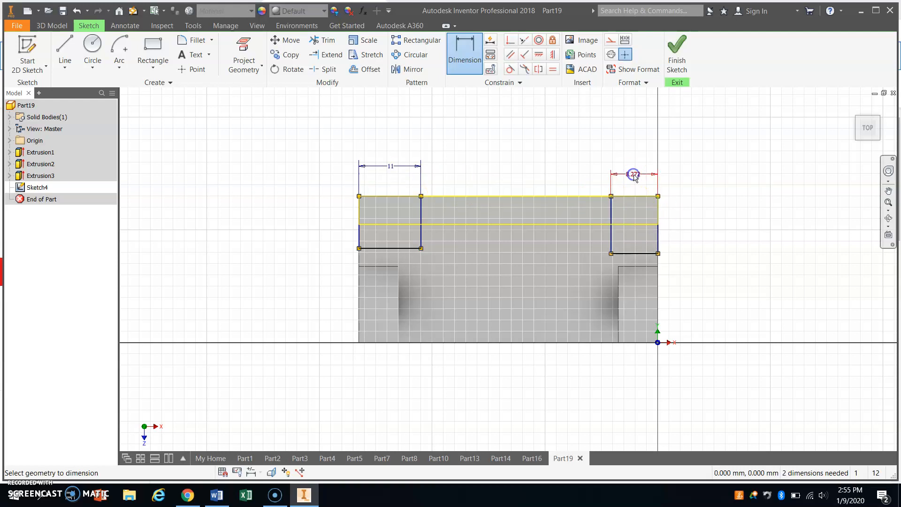
pyautogui.click(633, 175)
pyautogui.write('11')
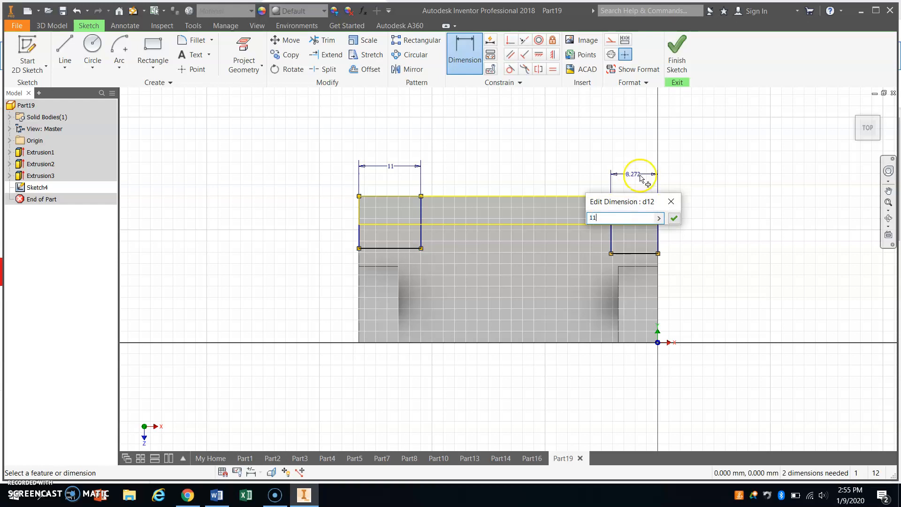
pyautogui.click(673, 218)
pyautogui.click(677, 50)
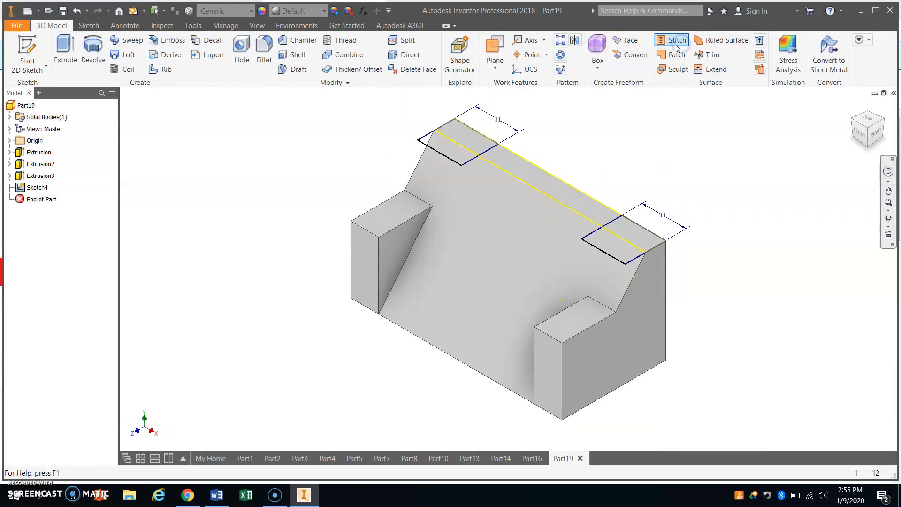
# Step: Extrude both 11 mm corner rectangles as a cut 5 mm down into the body
pyautogui.click(65, 45)
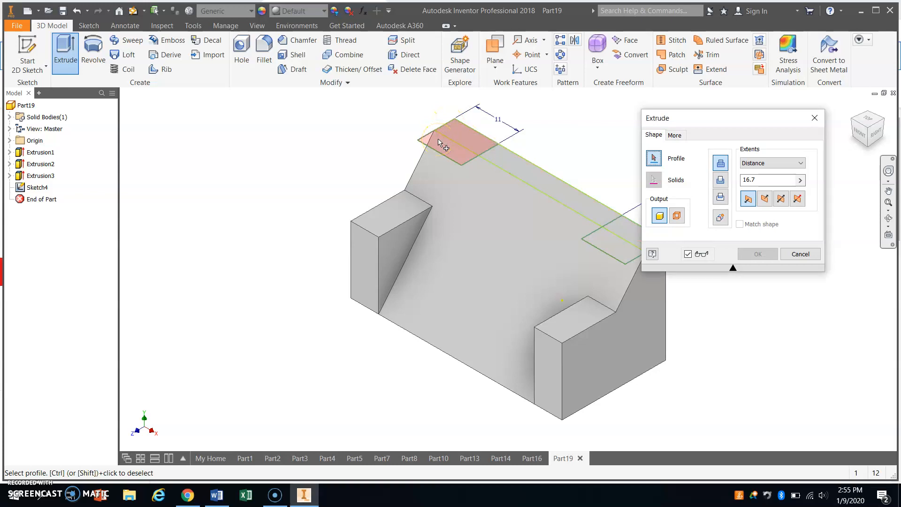
pyautogui.click(439, 143)
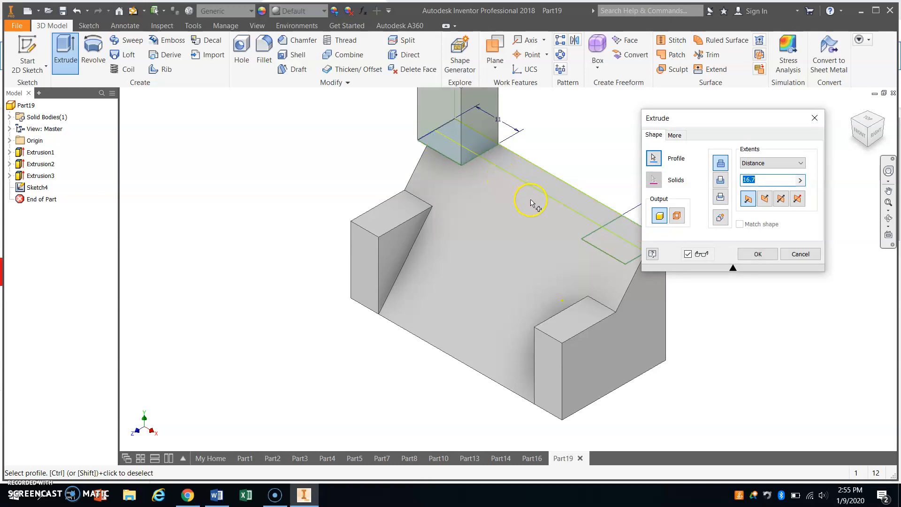
pyautogui.click(605, 248)
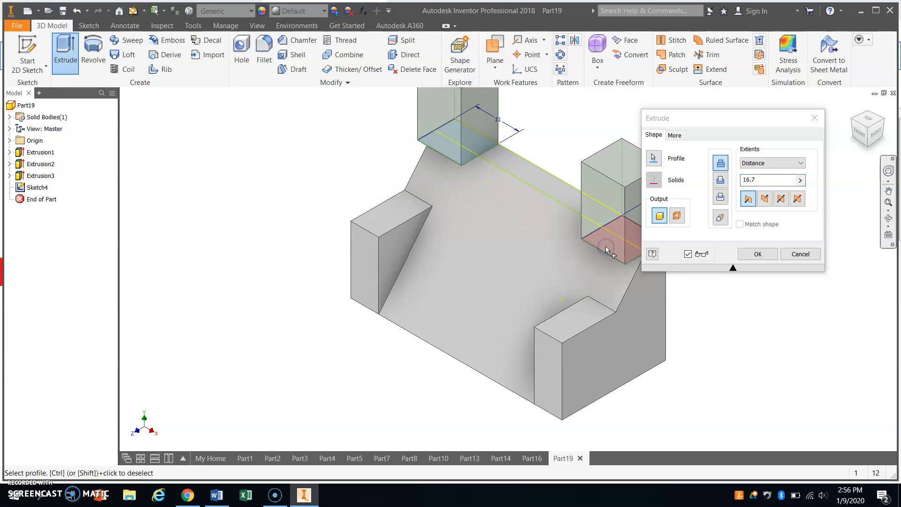
pyautogui.click(720, 181)
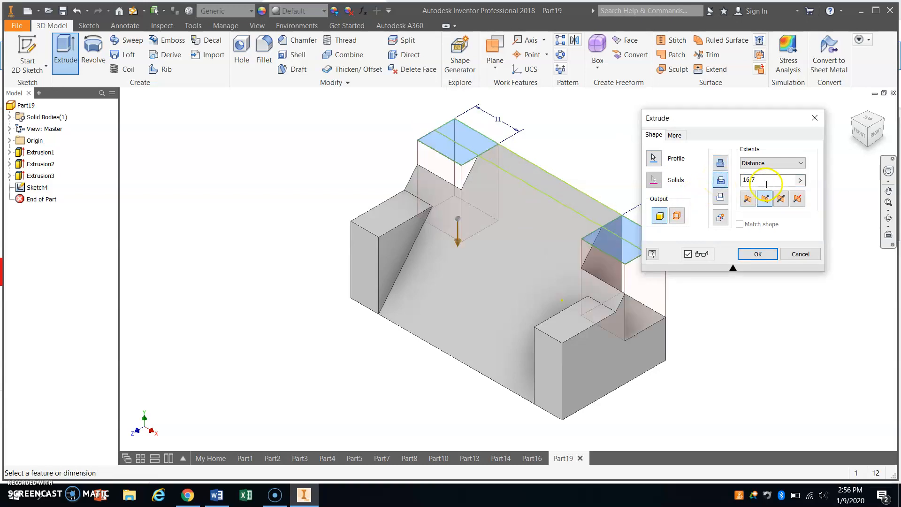
pyautogui.moveTo(763, 179); pyautogui.dragTo(741, 178)
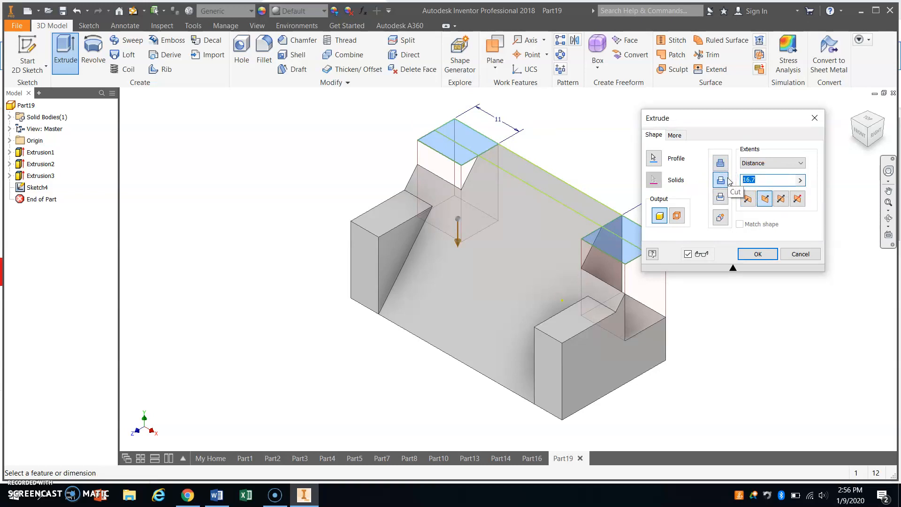
pyautogui.write('5')
pyautogui.press('Return')
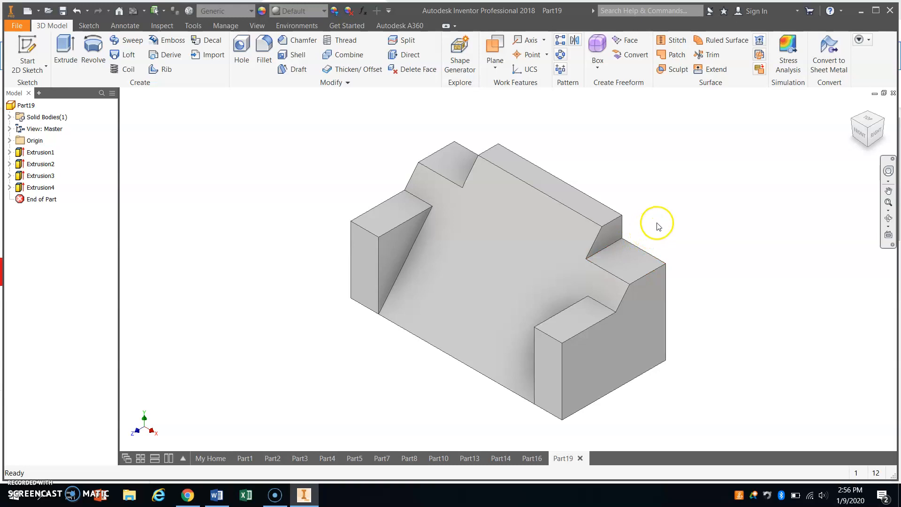
# Step: Start a sketch on the sloped front face and draw a 17 x 17 mm square between the two end blocks
pyautogui.click(27, 47)
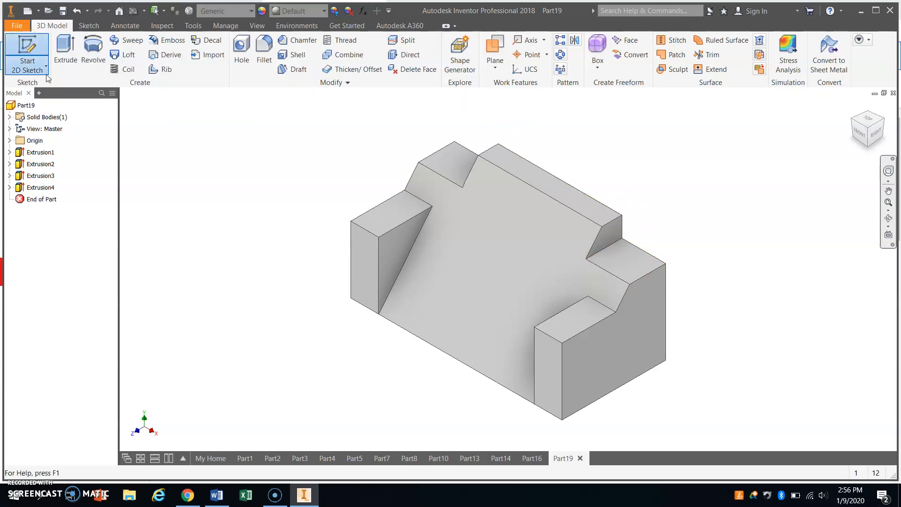
pyautogui.click(490, 271)
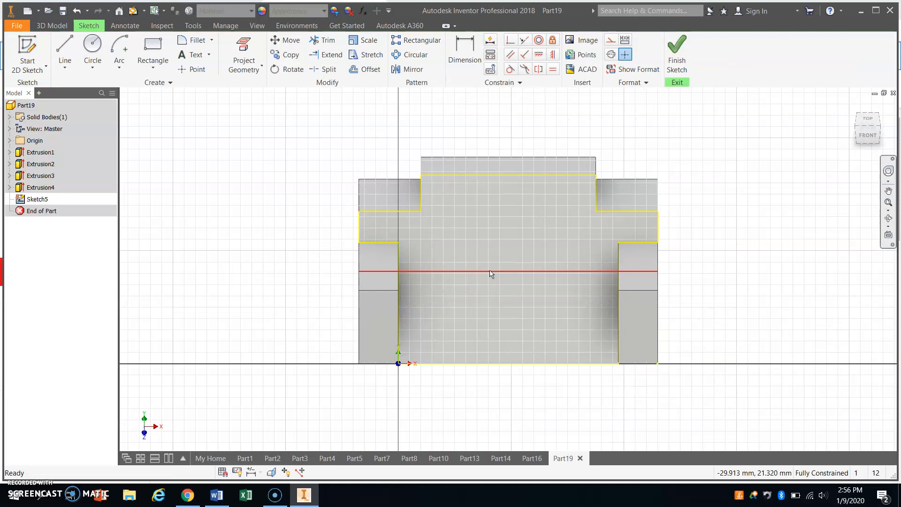
pyautogui.click(496, 266)
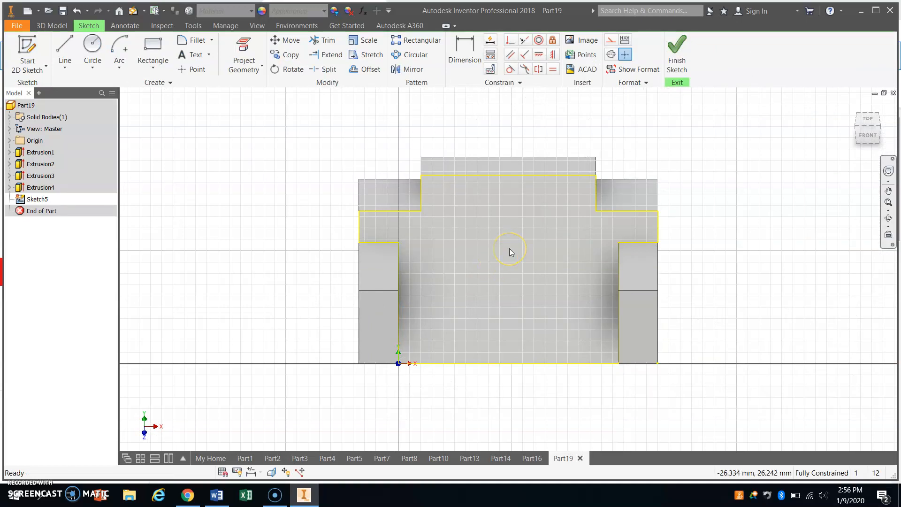
pyautogui.click(151, 47)
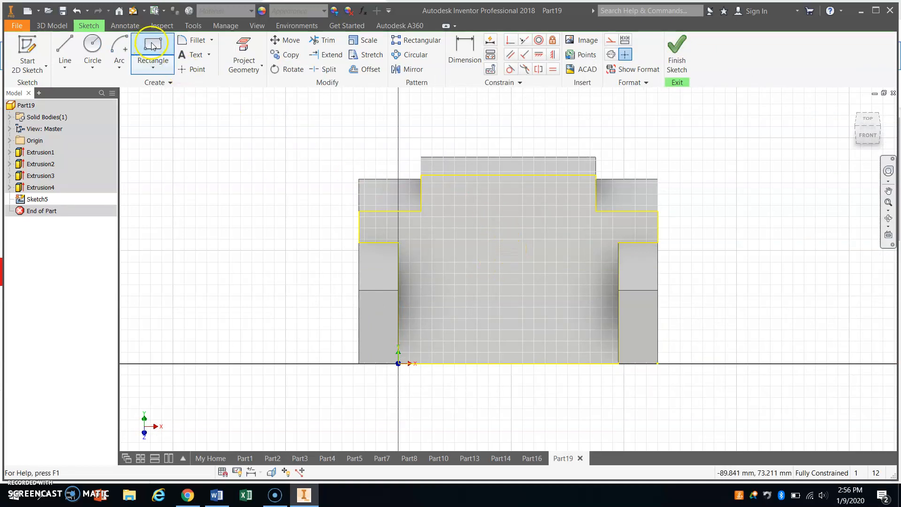
pyautogui.click(459, 243)
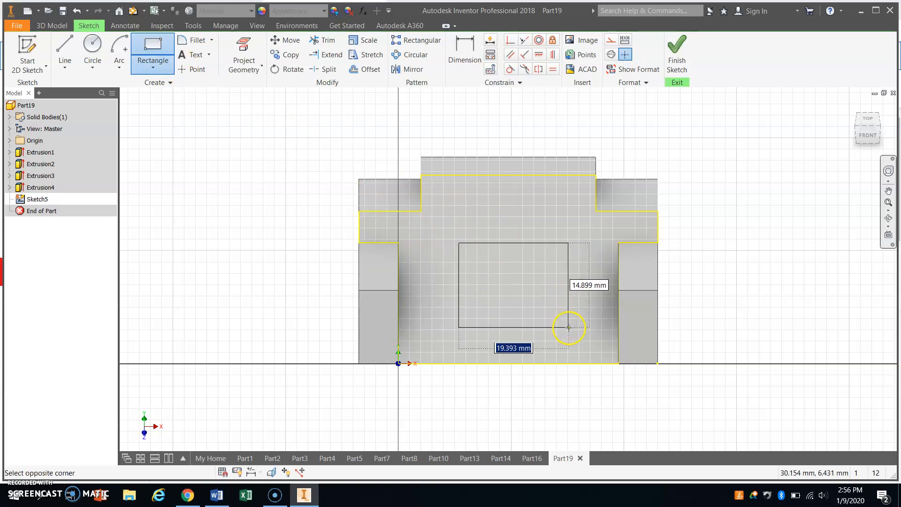
pyautogui.write('17')
pyautogui.press('Tab')
pyautogui.write('1')
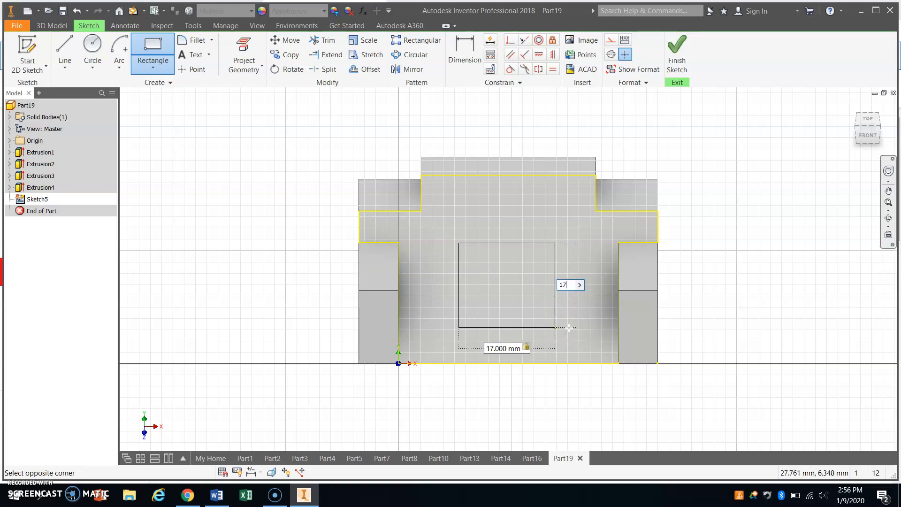
pyautogui.write('7')
pyautogui.press('Return')
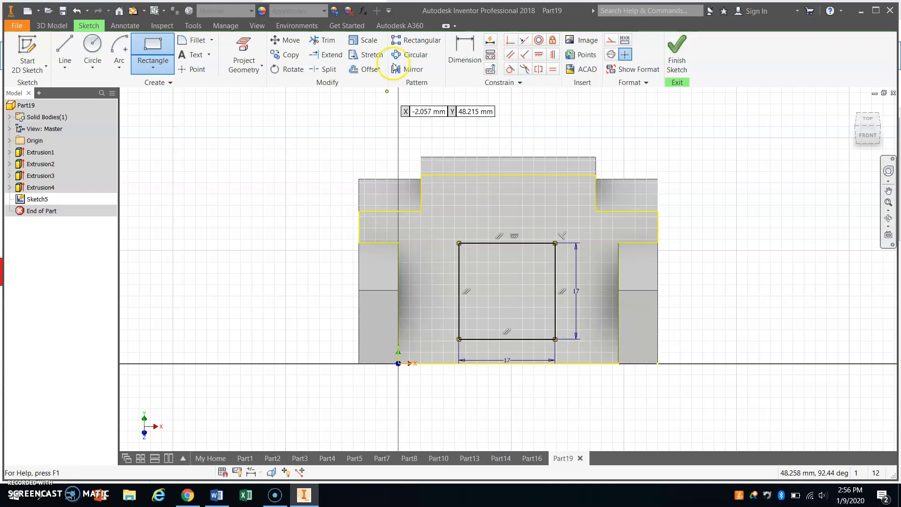
# Step: Dimension the gap between the square's right side and the right end block's inner edge, and set it to 11 mm
pyautogui.click(456, 45)
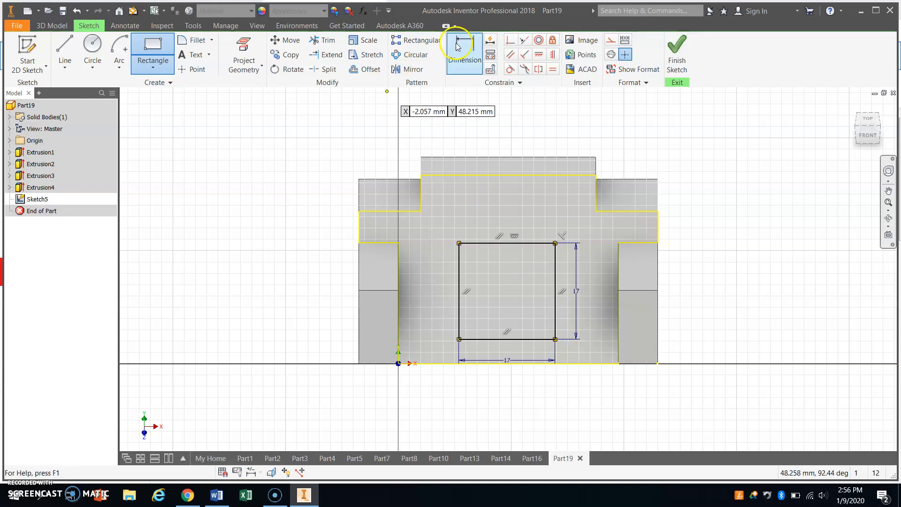
pyautogui.click(556, 313)
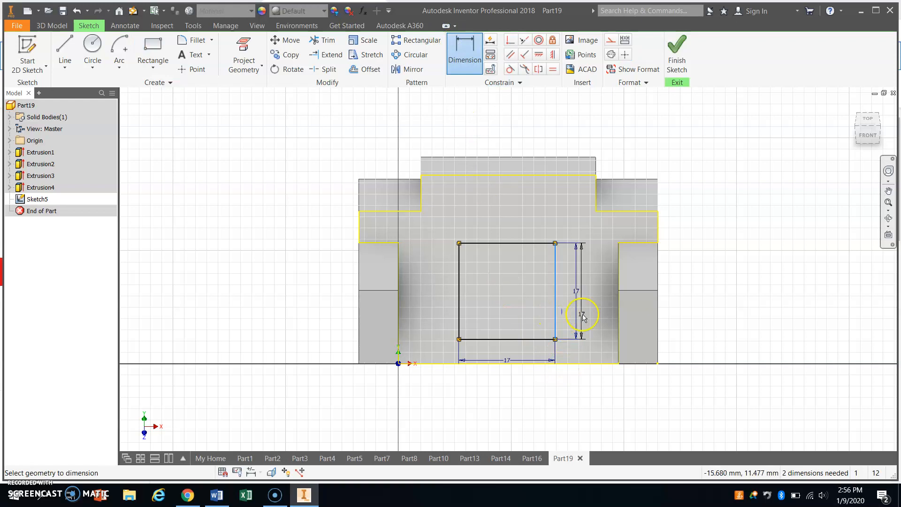
pyautogui.click(618, 314)
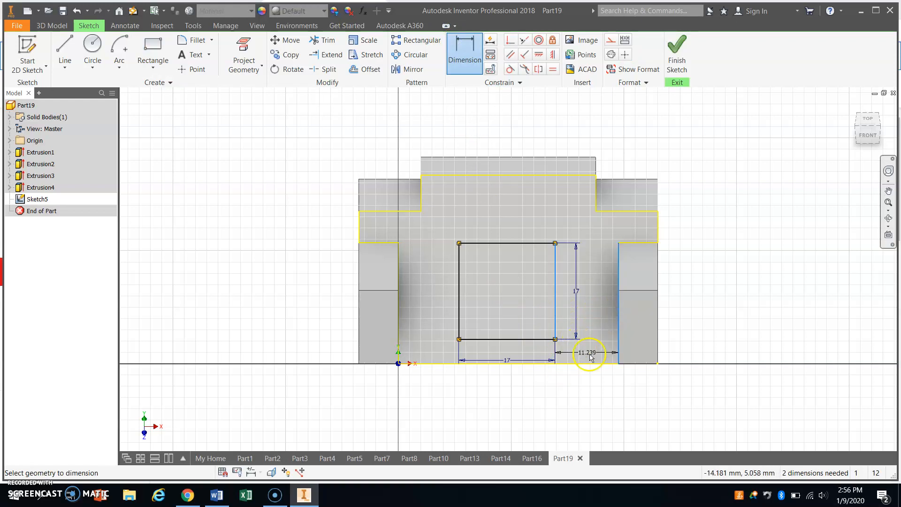
pyautogui.click(595, 392)
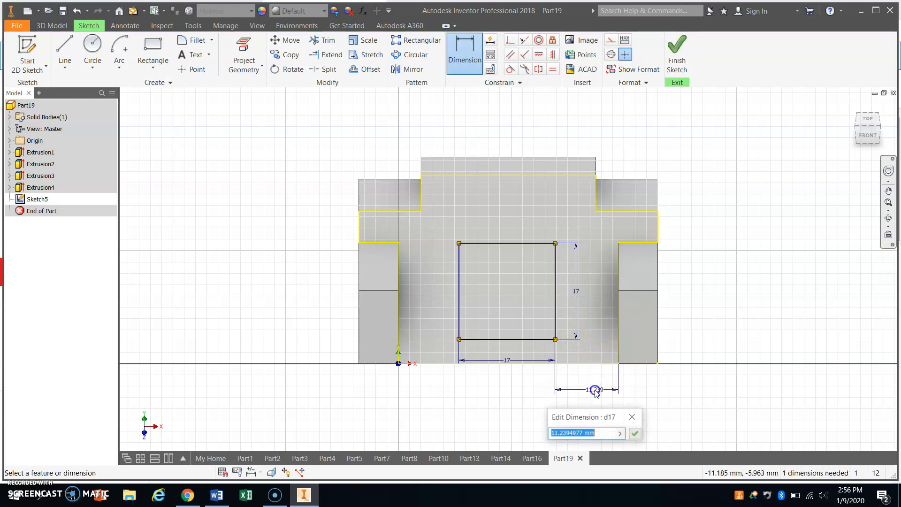
pyautogui.write('11')
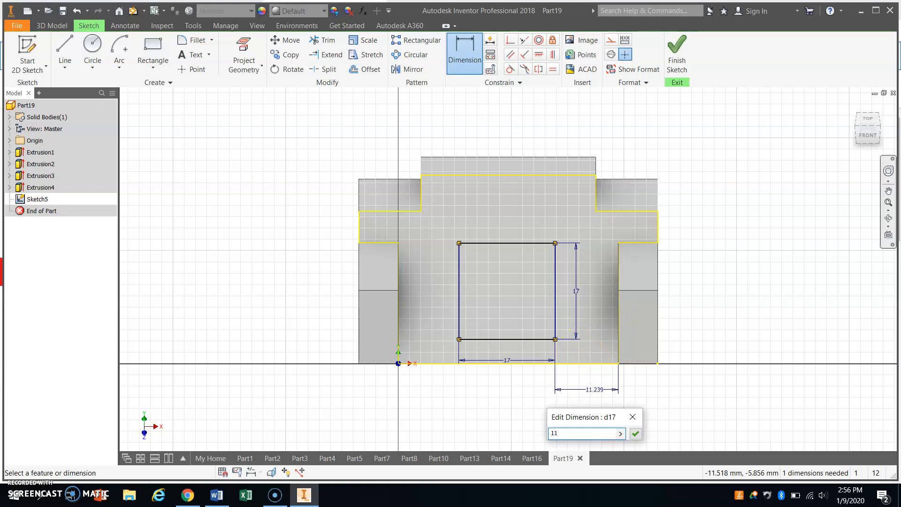
pyautogui.press('Return')
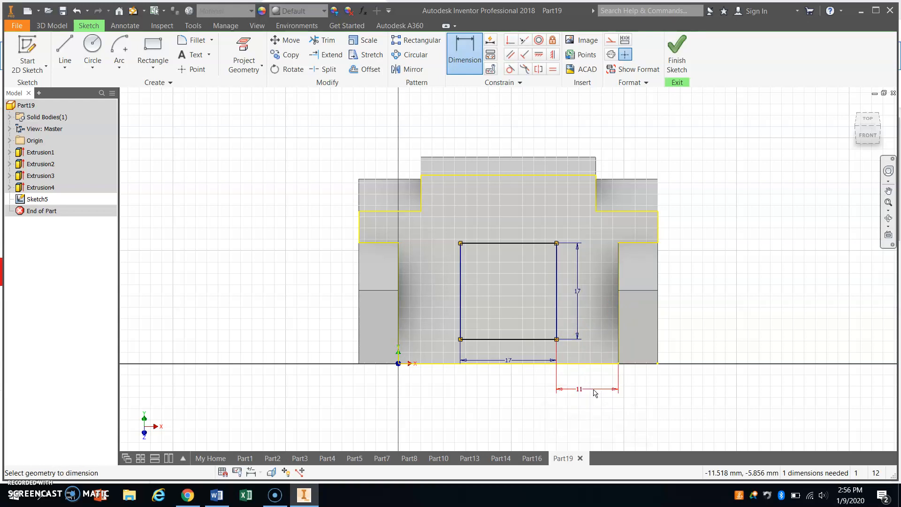
# Step: Dimension the distance from the square's lower side to the sloped face's bottom edge and set it to 7 mm
pyautogui.click(484, 338)
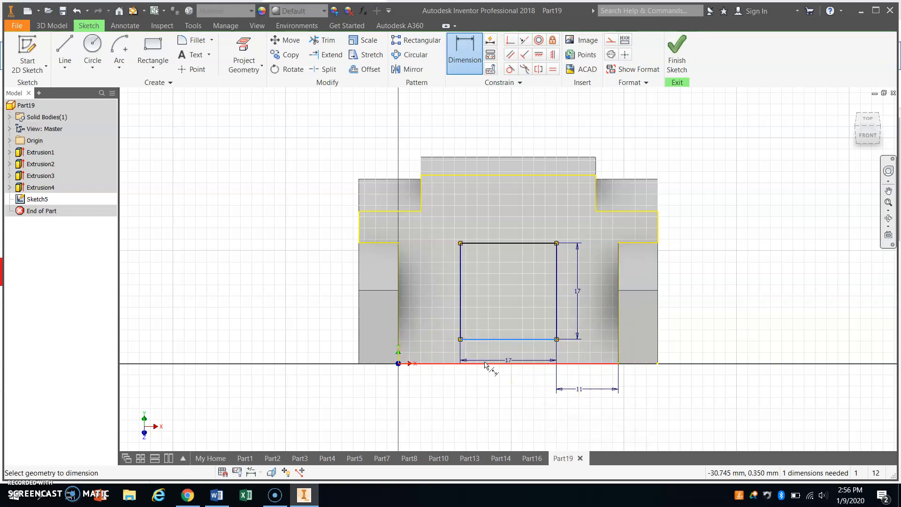
pyautogui.click(485, 364)
pyautogui.click(488, 355)
pyautogui.click(488, 355)
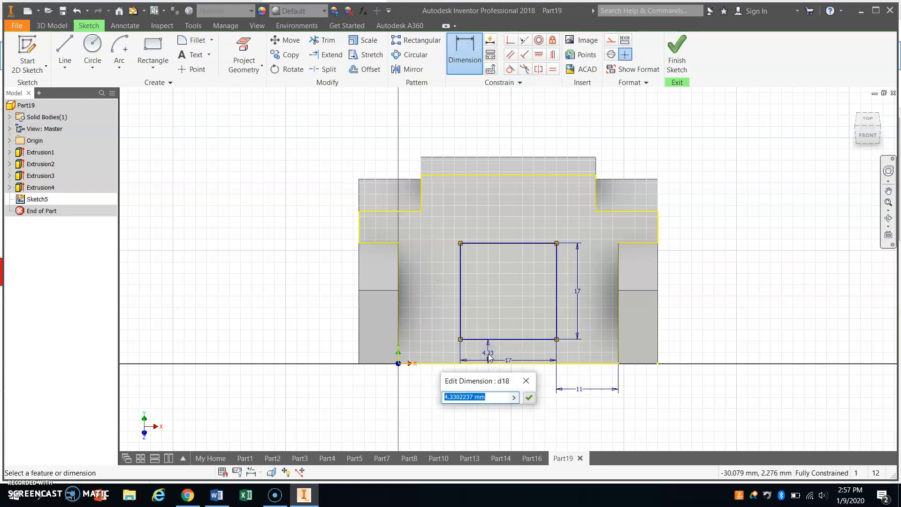
pyautogui.write('7')
pyautogui.press('Return')
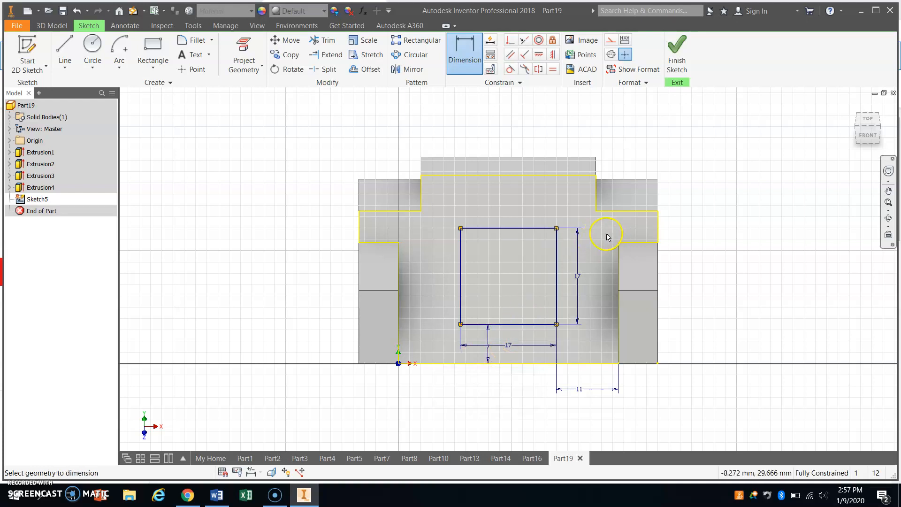
# Step: Finish the slope sketch and start a new sketch on the front face of the left end block
pyautogui.click(676, 54)
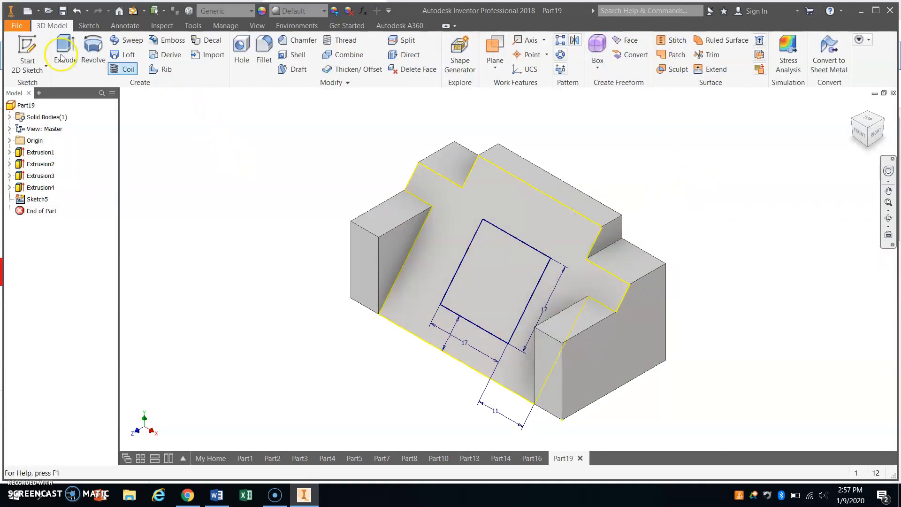
pyautogui.click(27, 43)
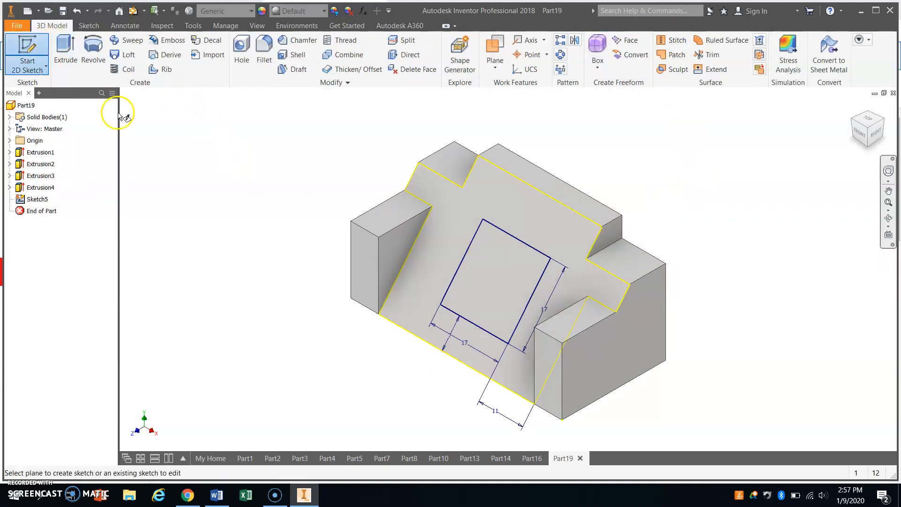
pyautogui.click(364, 258)
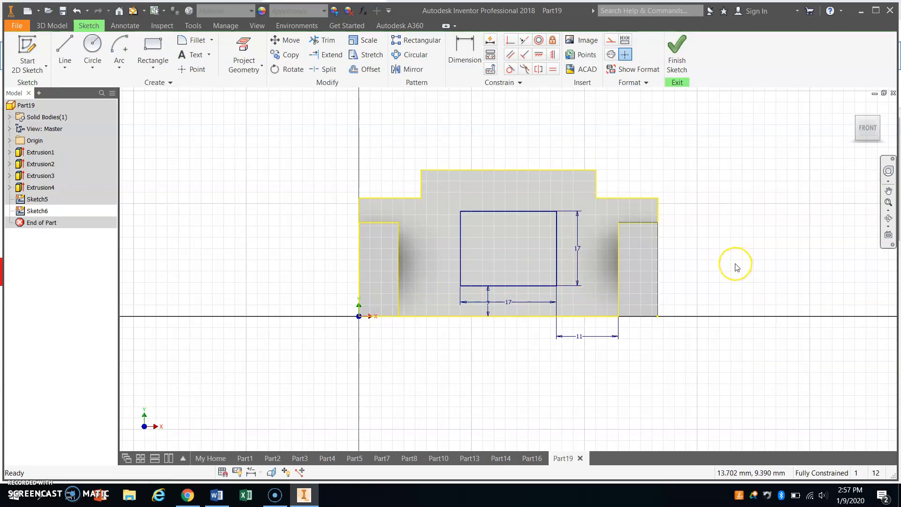
# Step: Project the four sides of the slope's 17 mm square onto the front-face sketch plane and finish the sketch
pyautogui.click(243, 48)
pyautogui.click(247, 50)
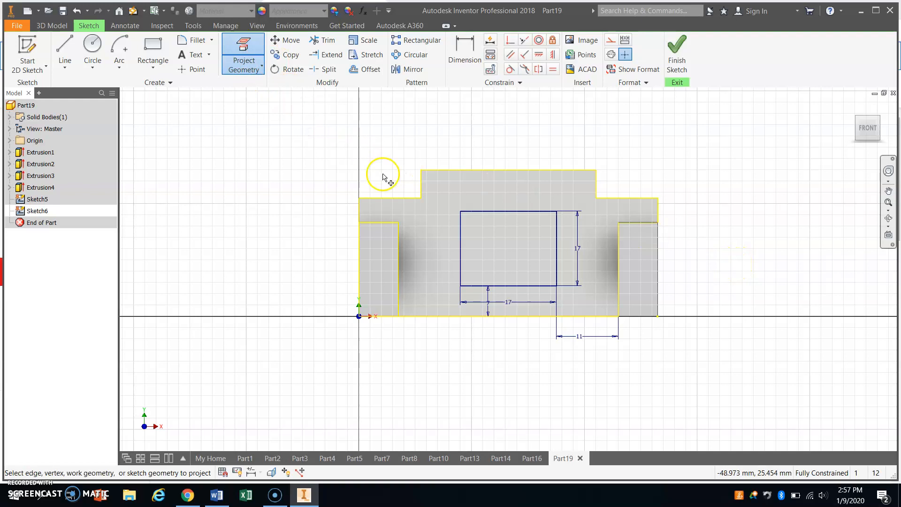
pyautogui.click(460, 247)
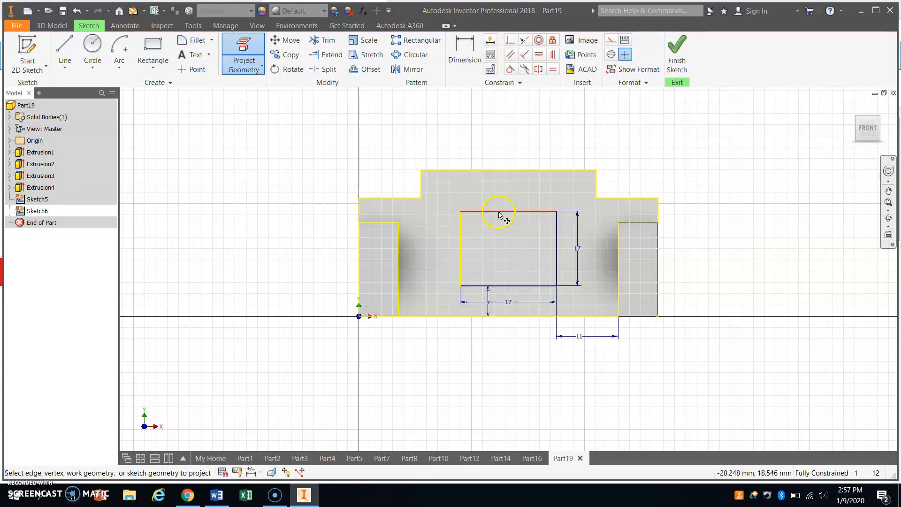
pyautogui.click(535, 236)
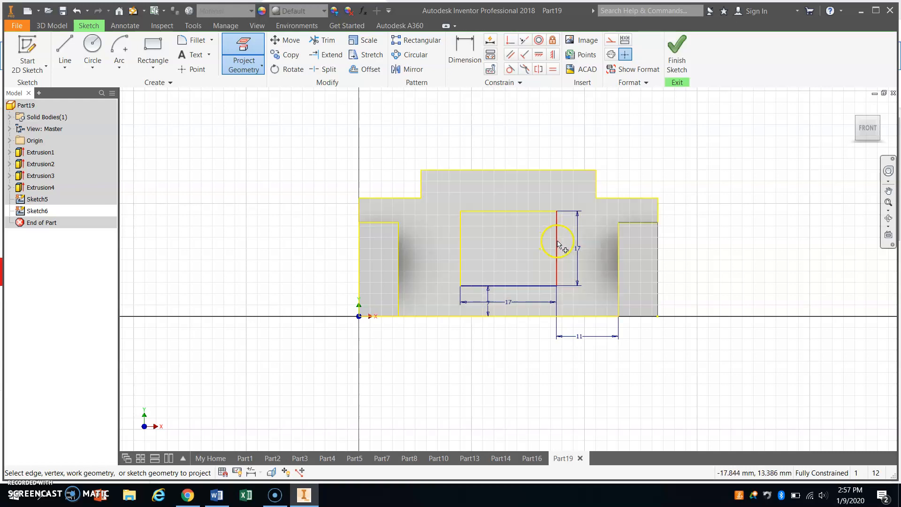
pyautogui.click(526, 287)
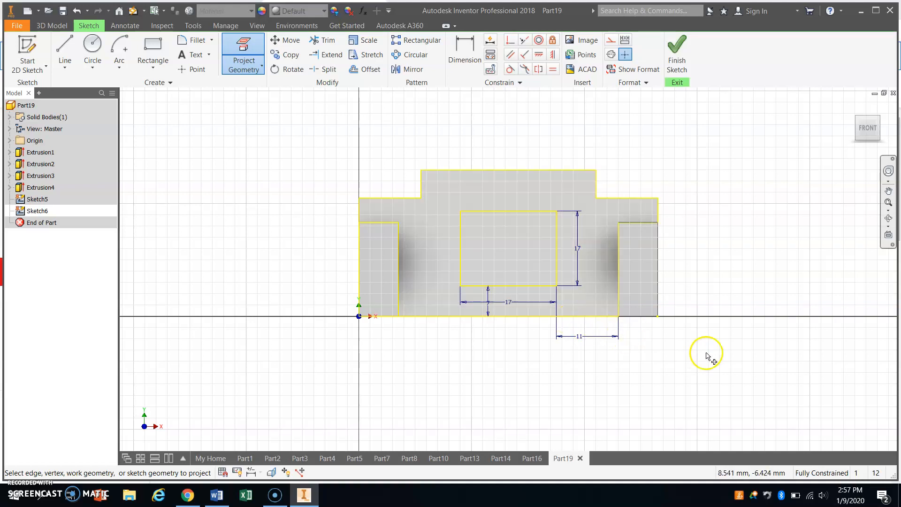
pyautogui.click(879, 120)
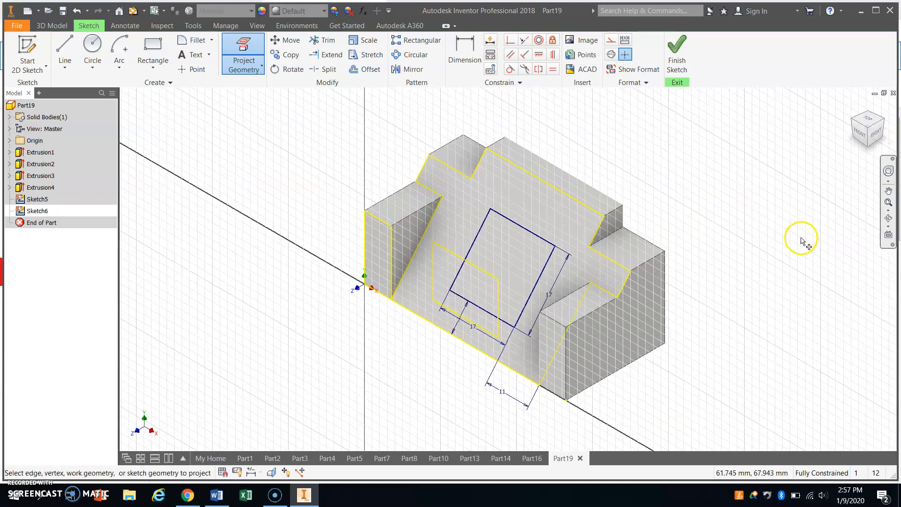
pyautogui.rightClick(766, 246)
pyautogui.click(793, 248)
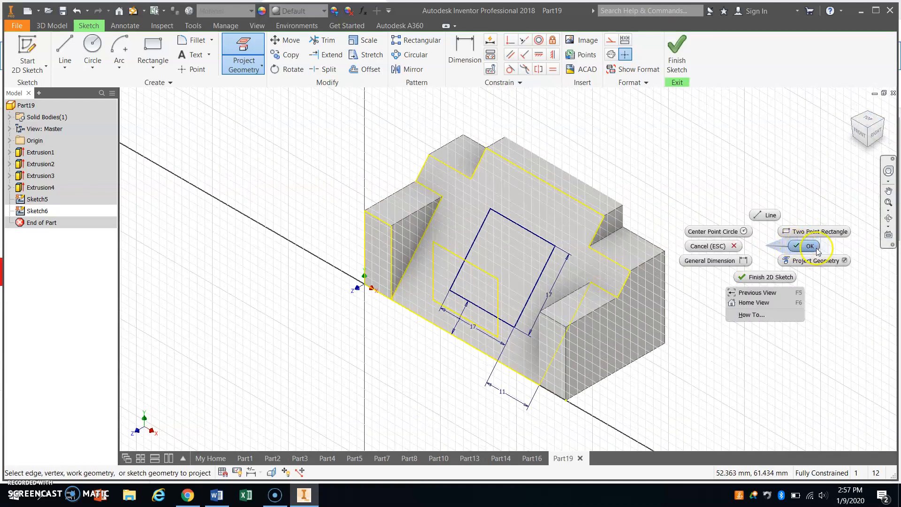
pyautogui.click(810, 247)
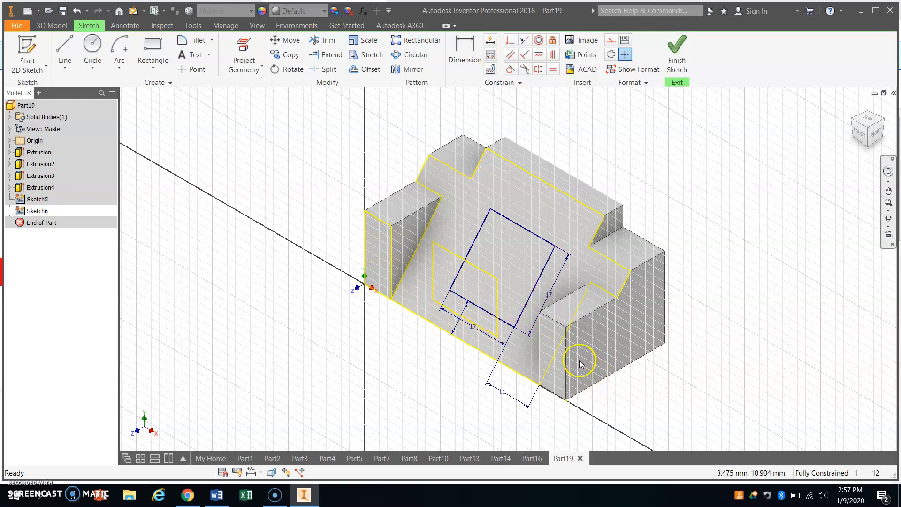
pyautogui.click(671, 52)
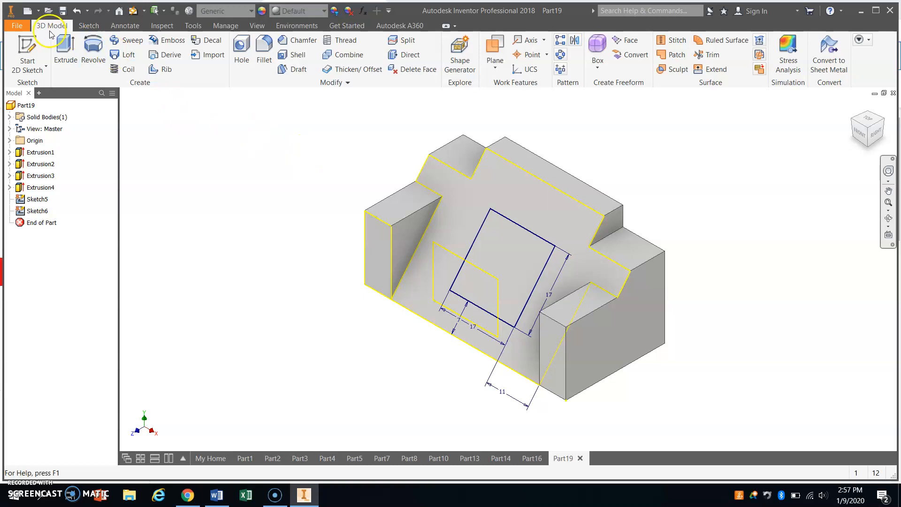
# Step: Extrude the projected square as a cut through the body with extents All, and hide the original square's sketch on the slope
pyautogui.click(66, 51)
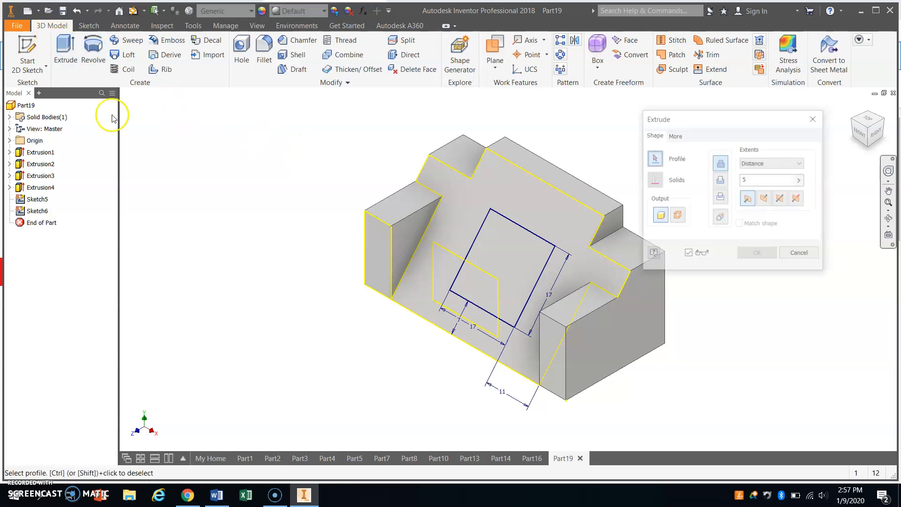
pyautogui.click(442, 273)
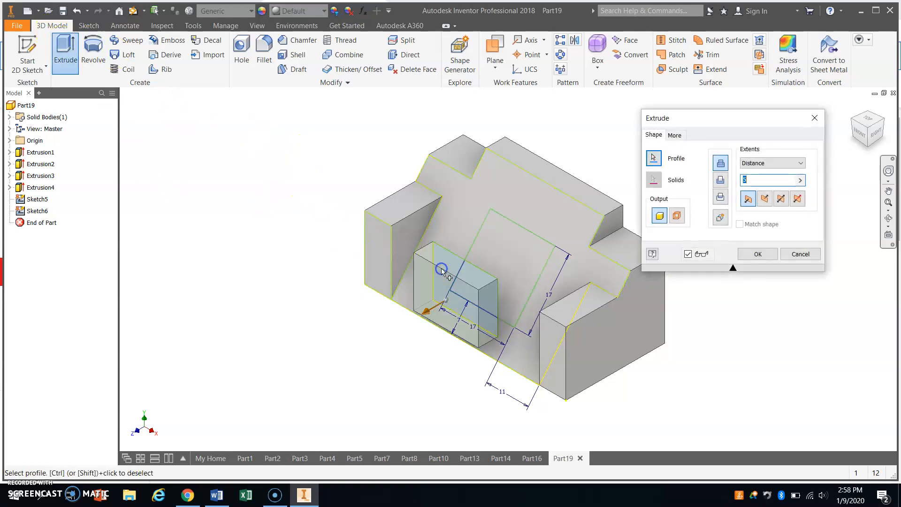
pyautogui.click(721, 180)
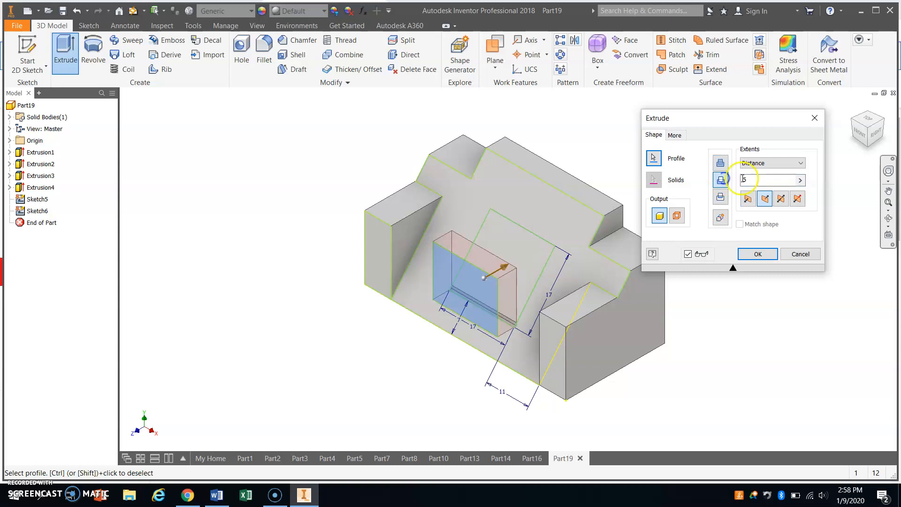
pyautogui.click(799, 163)
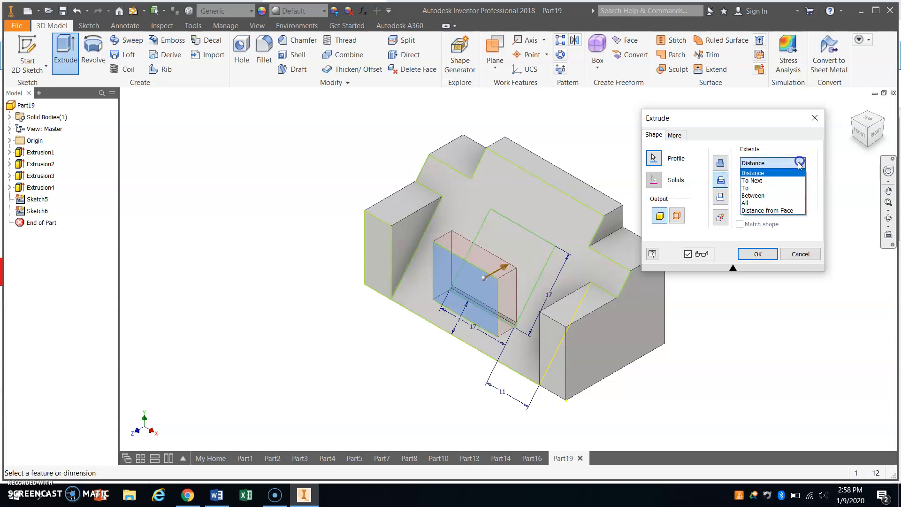
pyautogui.click(754, 204)
pyautogui.click(753, 253)
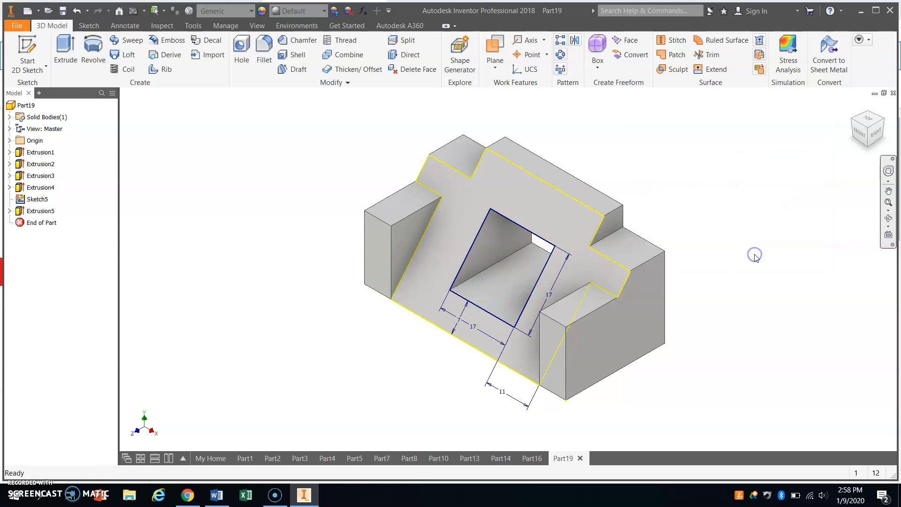
pyautogui.rightClick(37, 201)
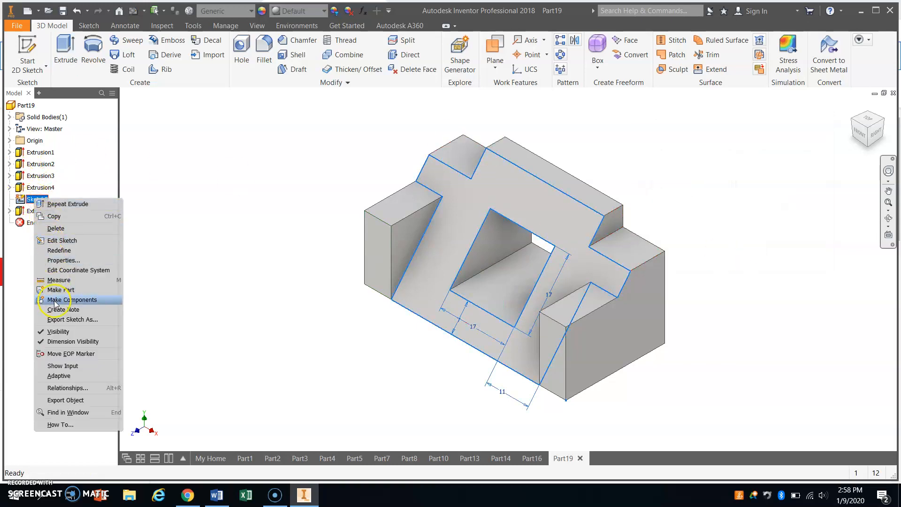
pyautogui.click(58, 331)
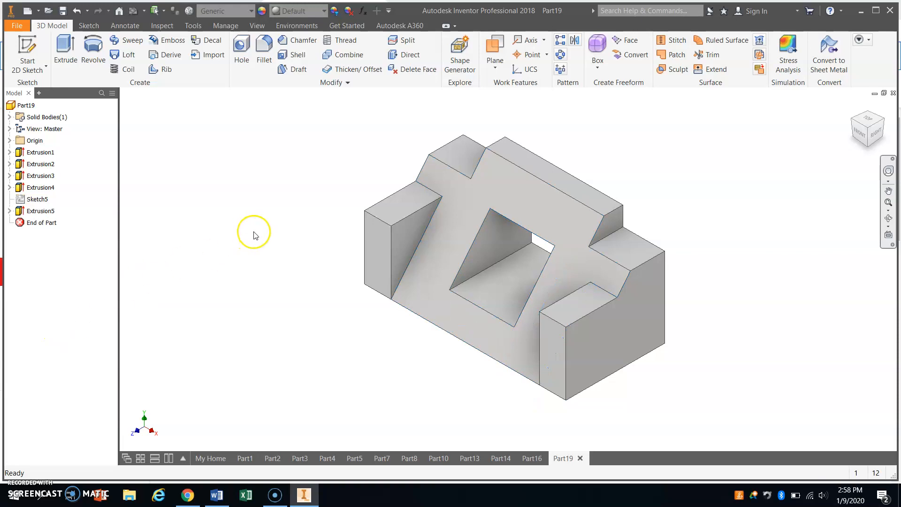